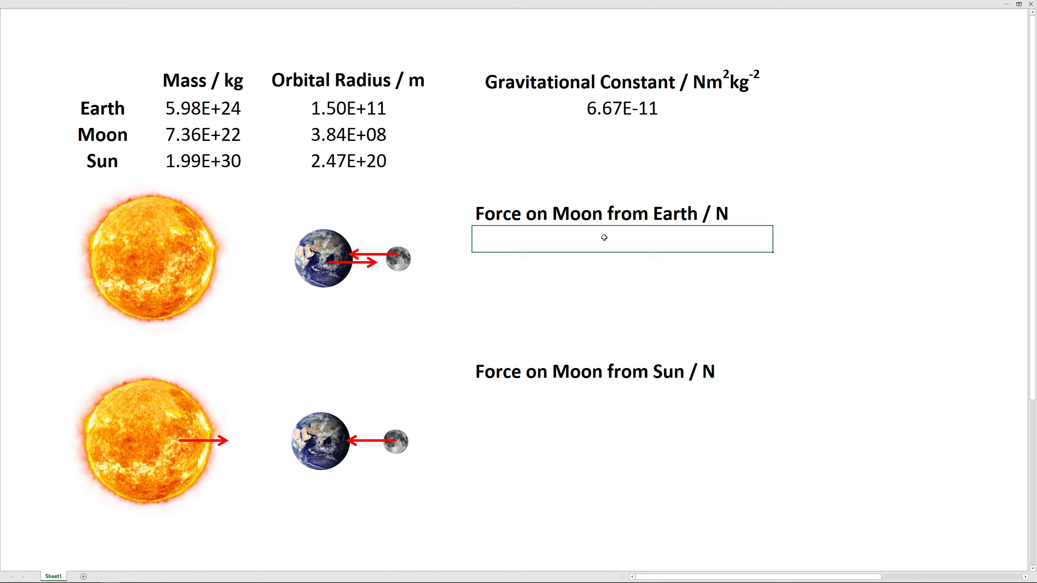
Step: Calculate the force on the Moon from the Earth with the formula =(F3*C4*C3)/D4^2 in the cell below its heading
type("=(")
left_click(639, 110)
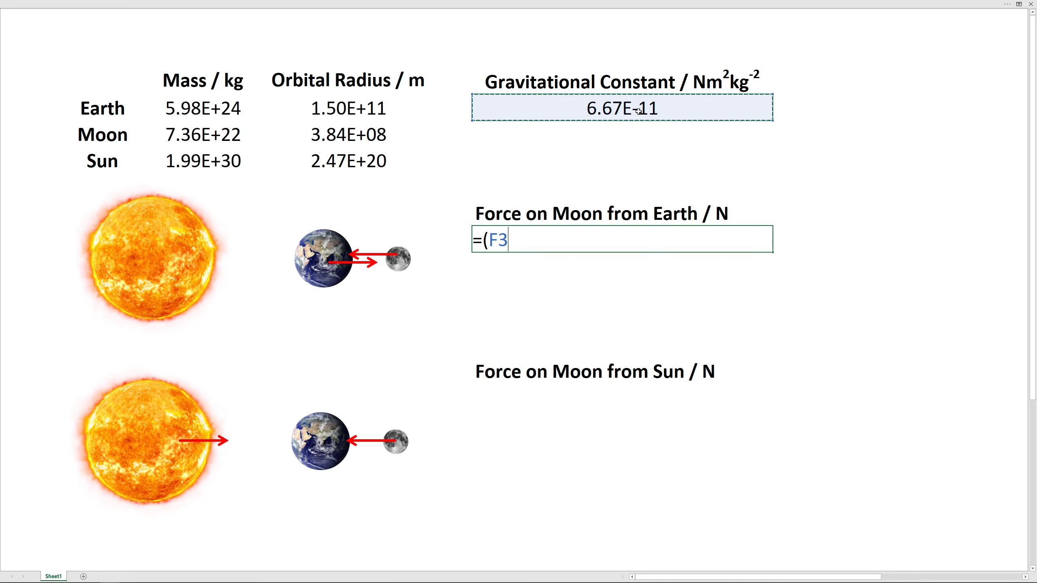
type("*")
left_click(208, 133)
type("*")
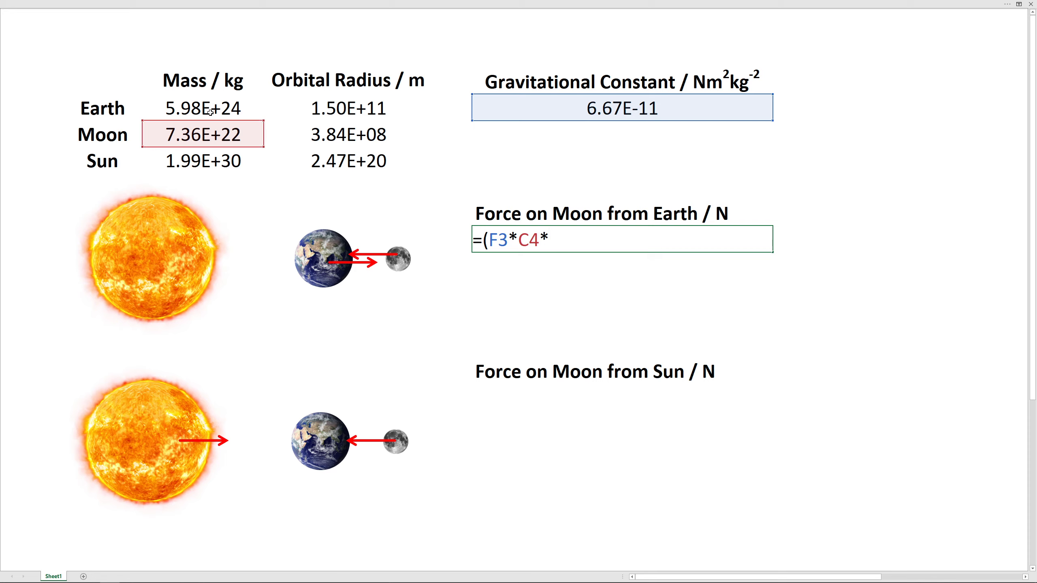
left_click(210, 111)
type(")")
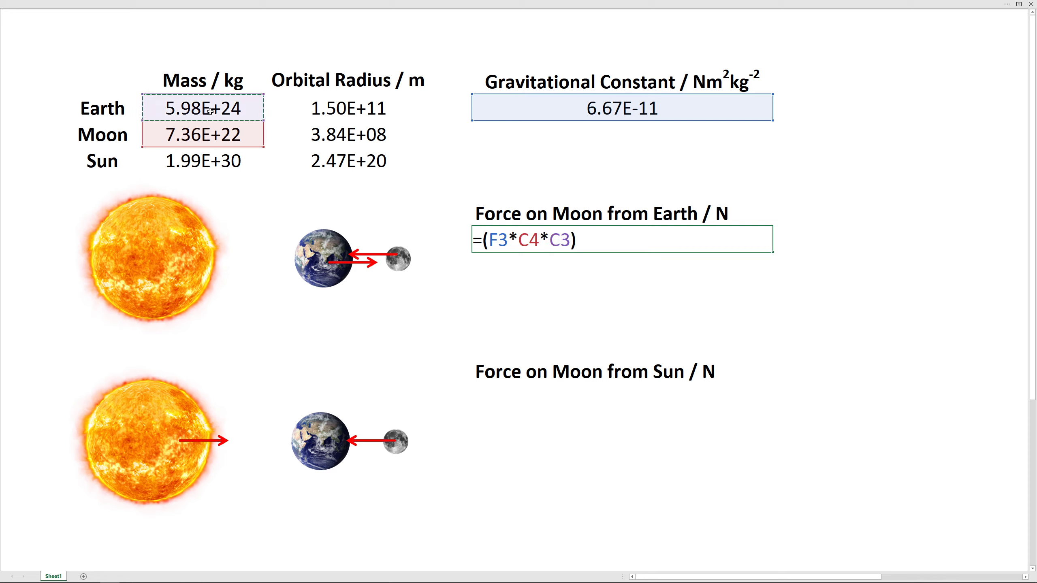
type("/")
left_click(345, 132)
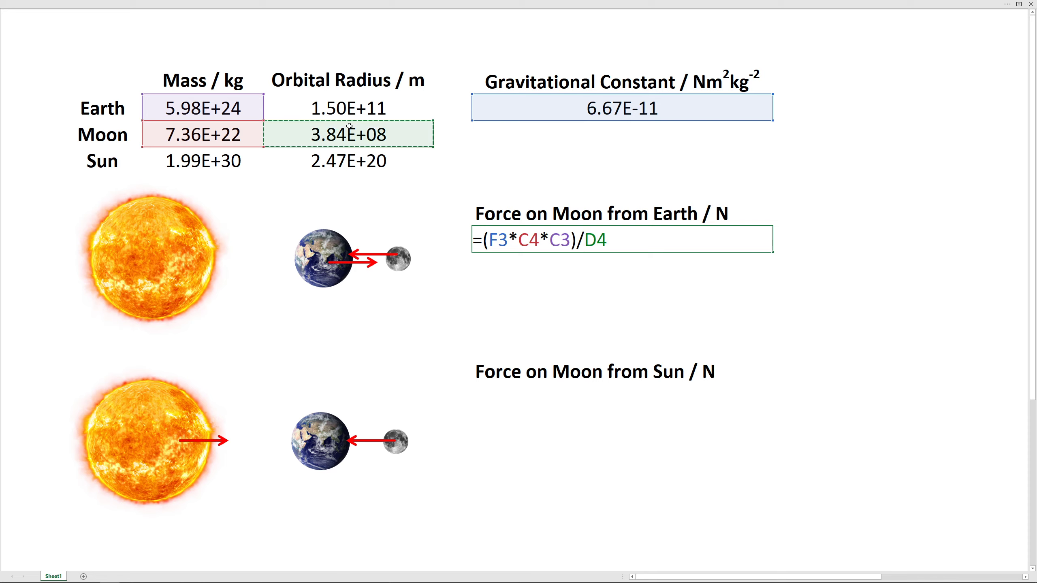
type("^2")
key("Return")
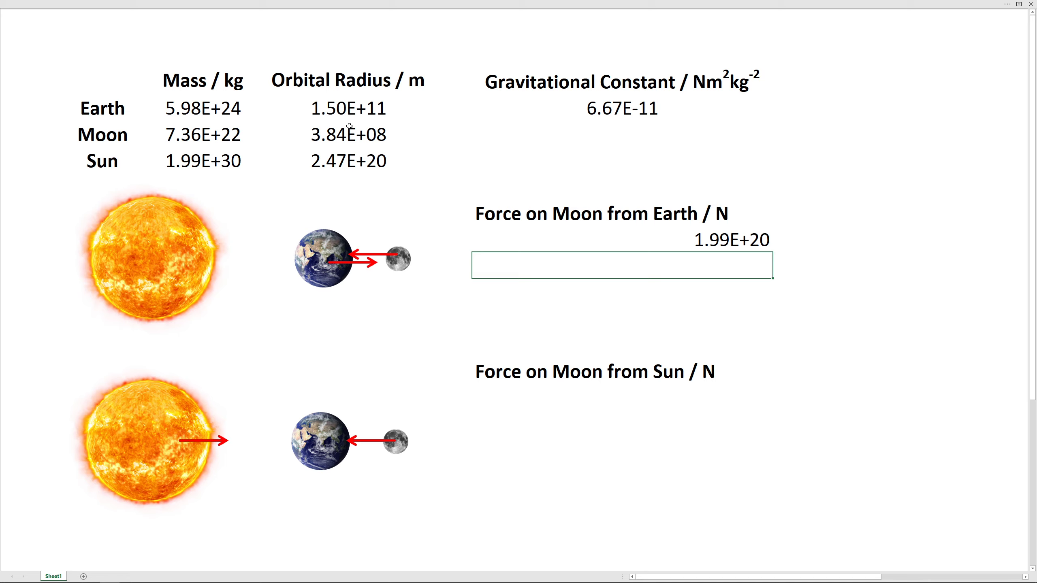
Step: Begin the formula below the Force on Moon from Sun heading with the numerator =(F3*C4*C5)
left_click(663, 397)
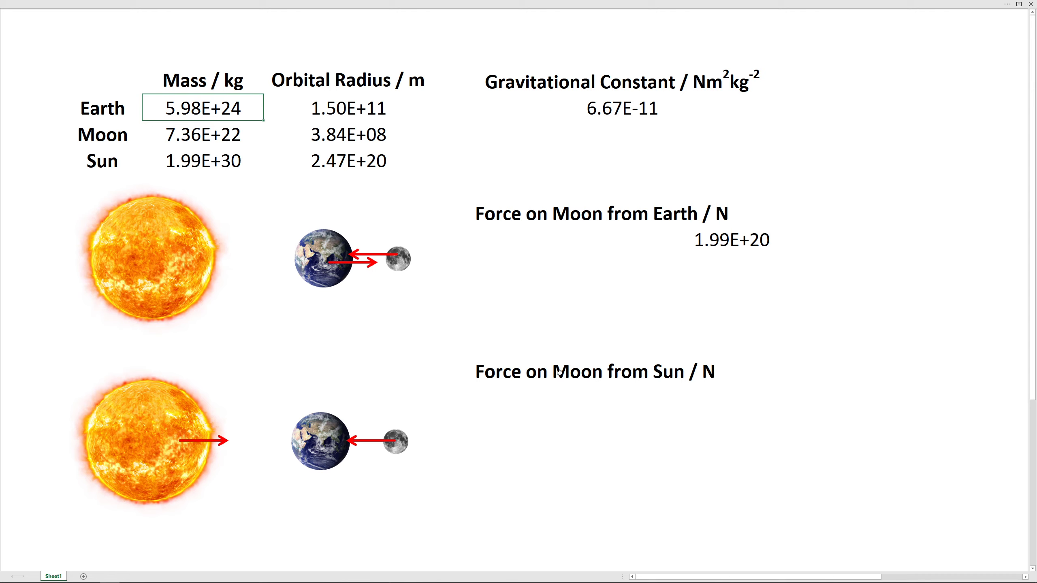
left_click(609, 394)
type("=")
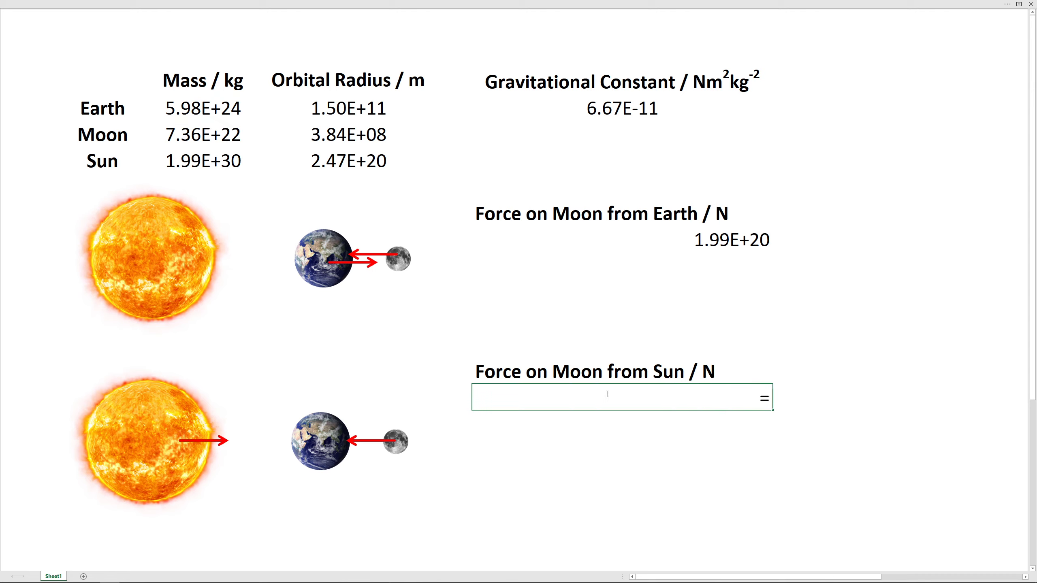
type("(")
left_click(618, 109)
type("*")
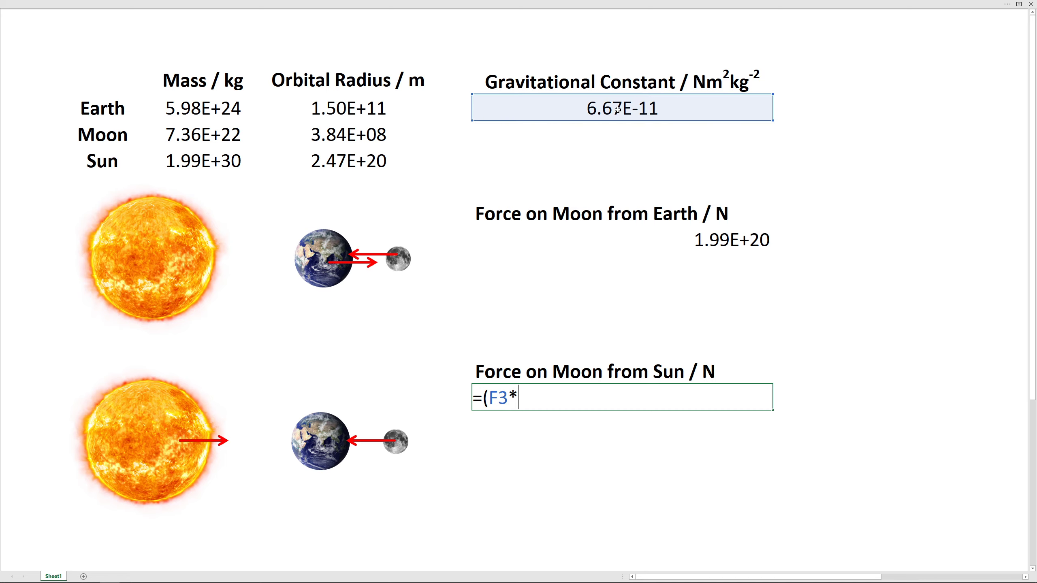
left_click(193, 141)
type("*")
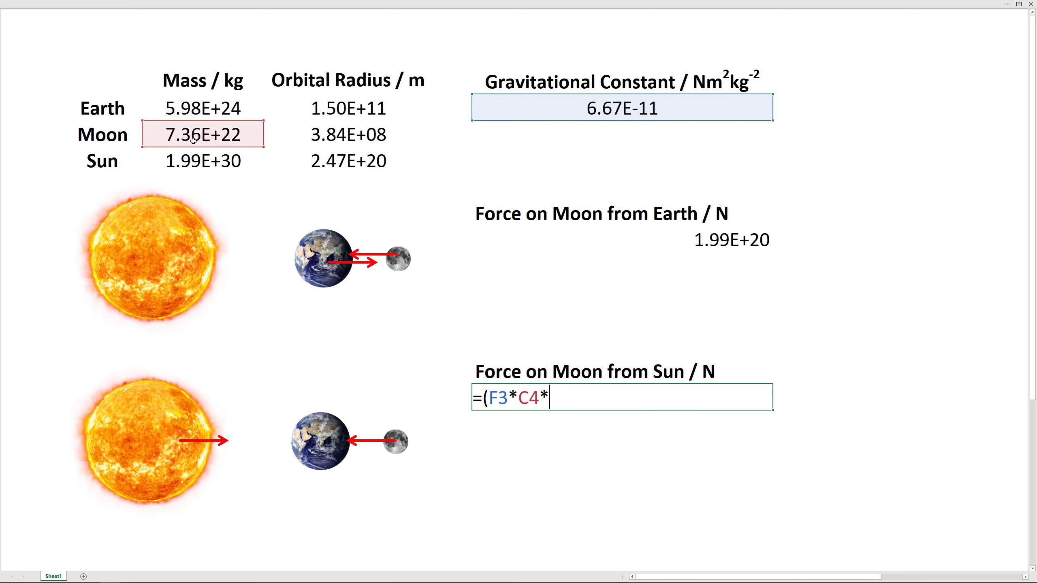
left_click(202, 163)
type(")")
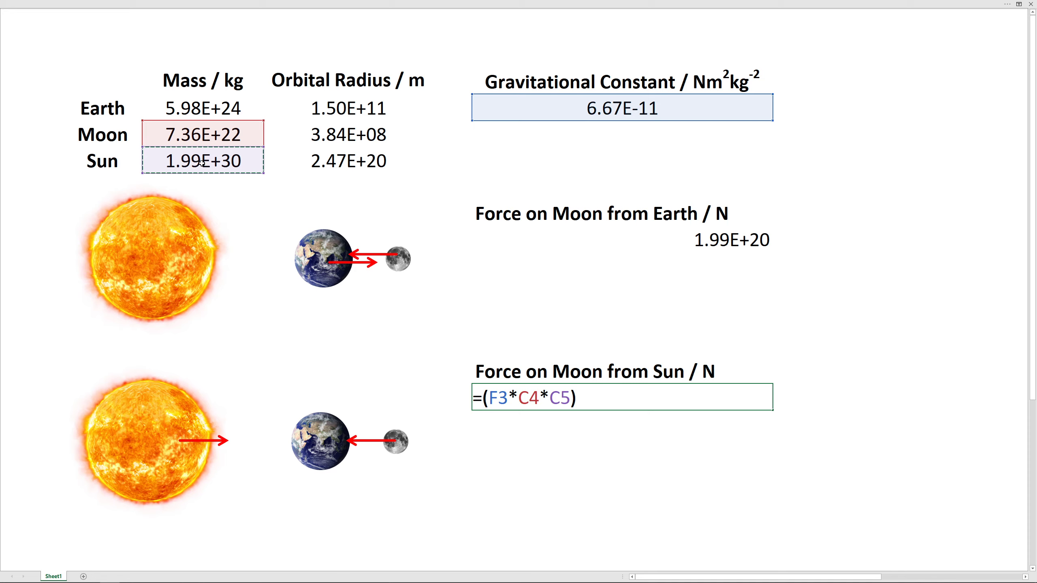
type("/(")
Step: Complete the Sun force formula by dividing the numerator by the squared sum of the orbital radii, (D3+D4)^2
left_click(357, 113)
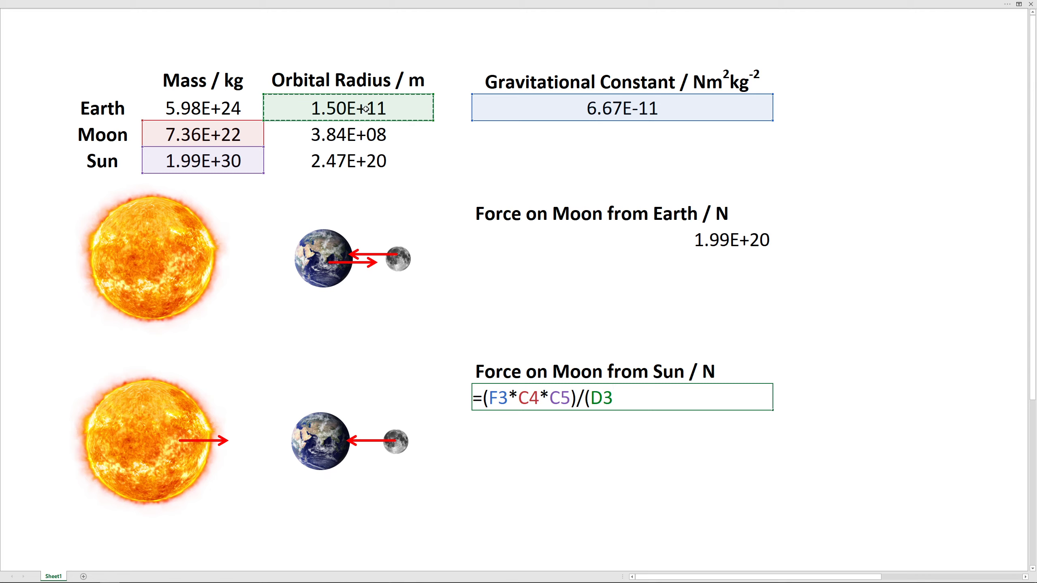
type("+")
left_click(333, 135)
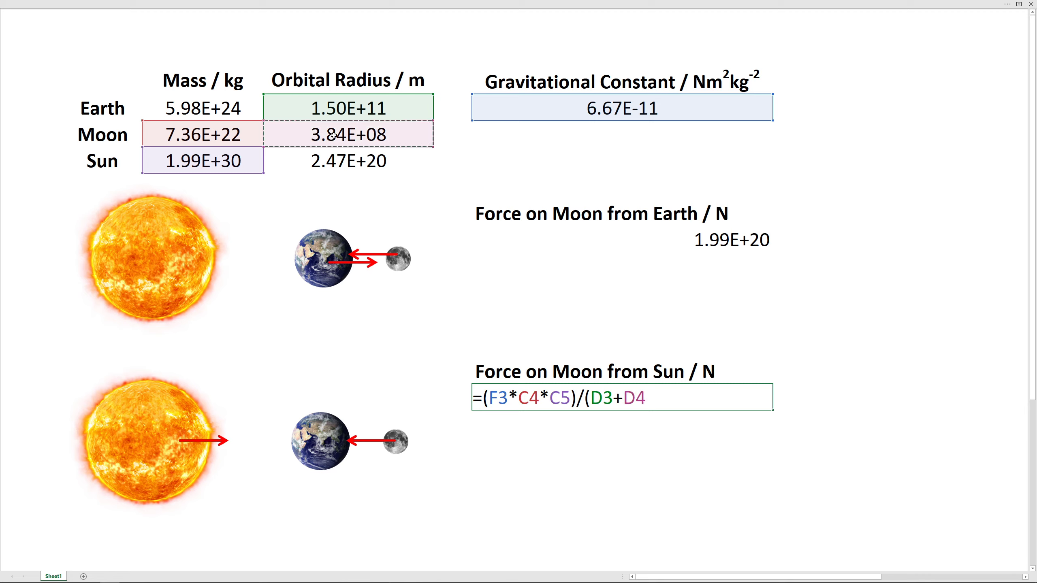
type(")")
type("^2")
key("Return")
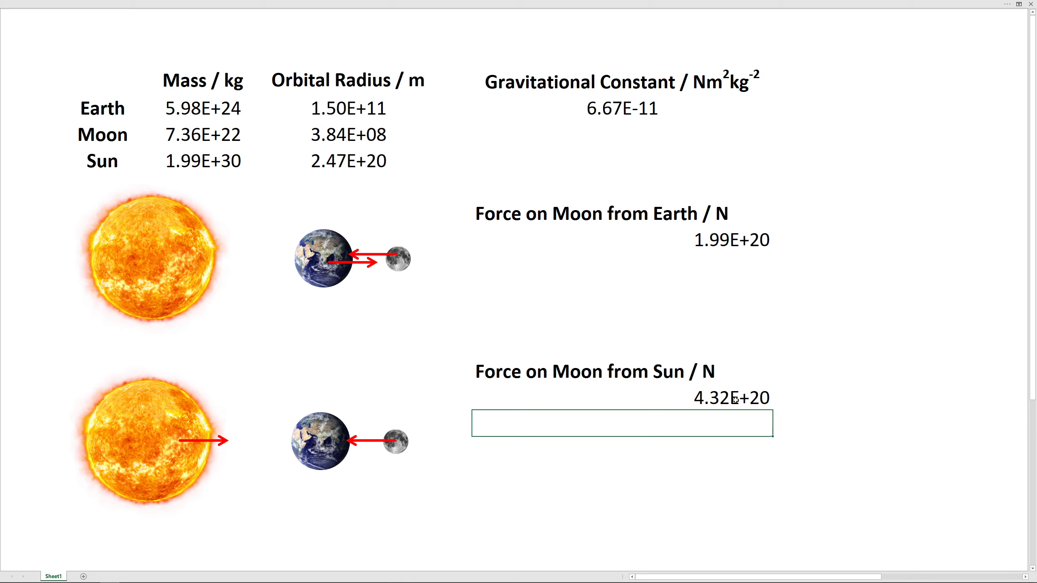
left_click(733, 241)
left_click(736, 403)
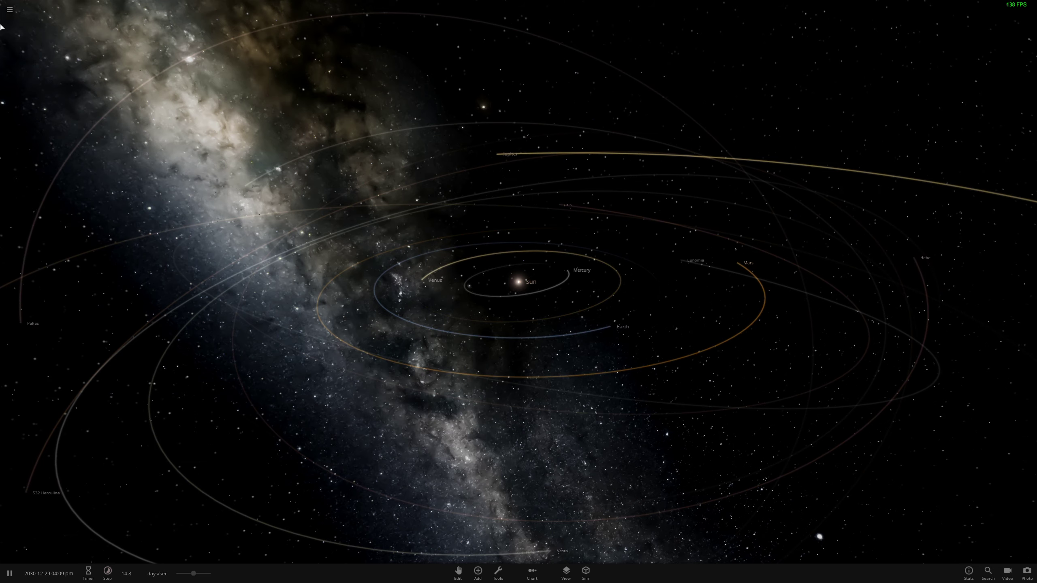
Step: Switch to Universe Sandbox, start a new empty simulation and place the Sun near its centre
left_click(9, 9)
left_click(44, 97)
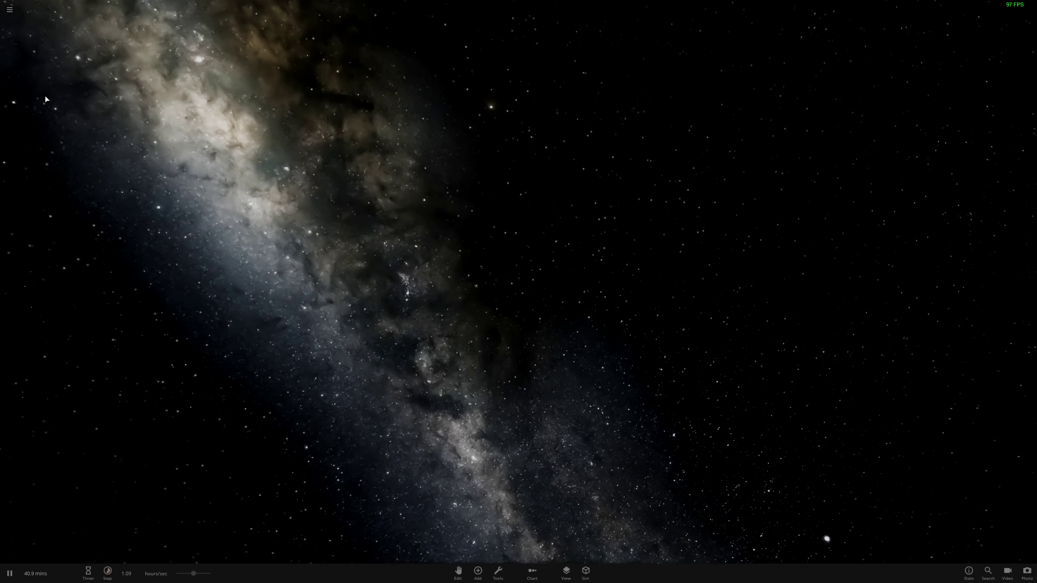
left_click(482, 573)
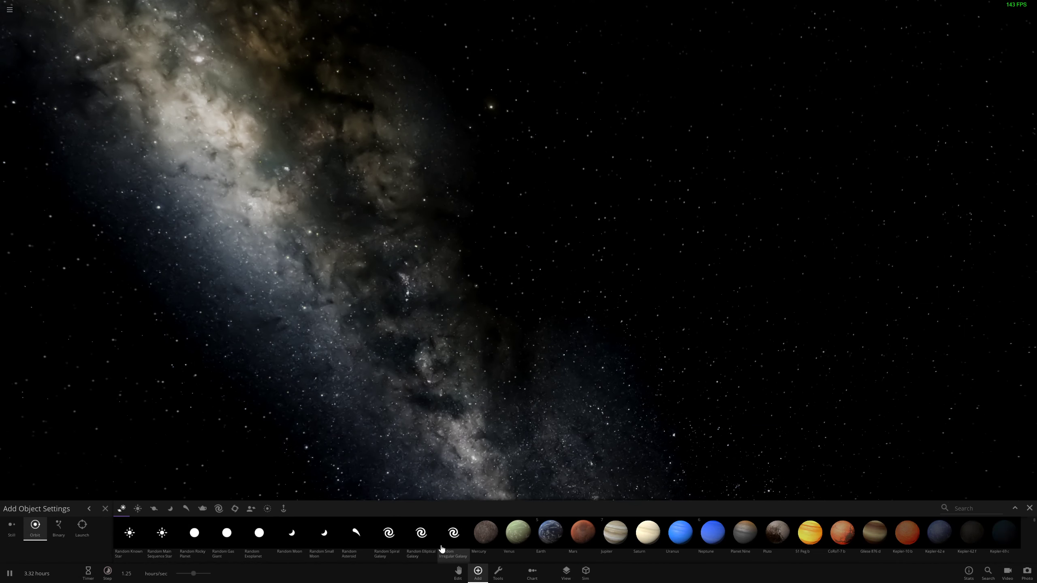
left_click(138, 509)
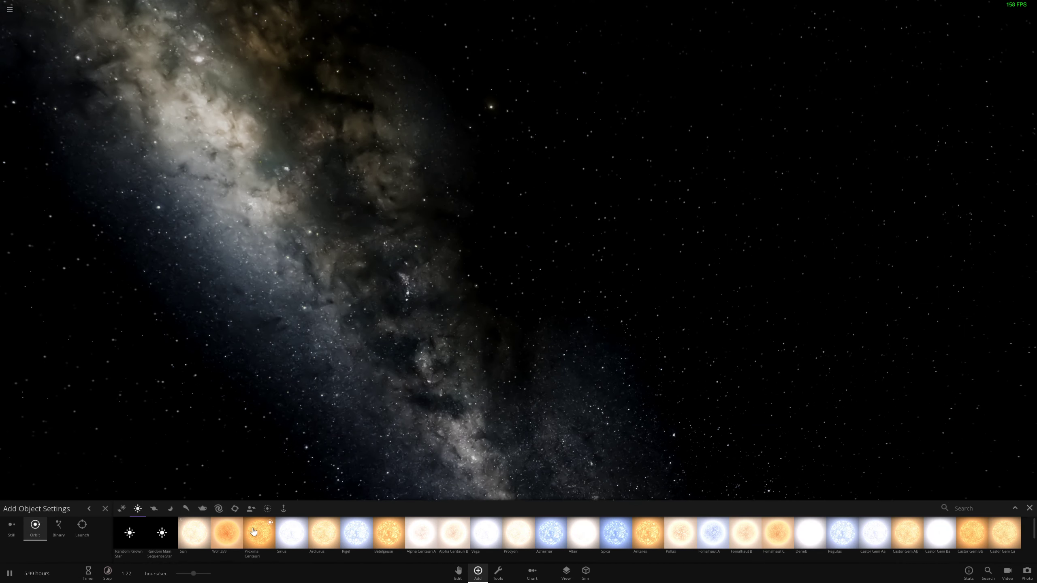
left_click(194, 533)
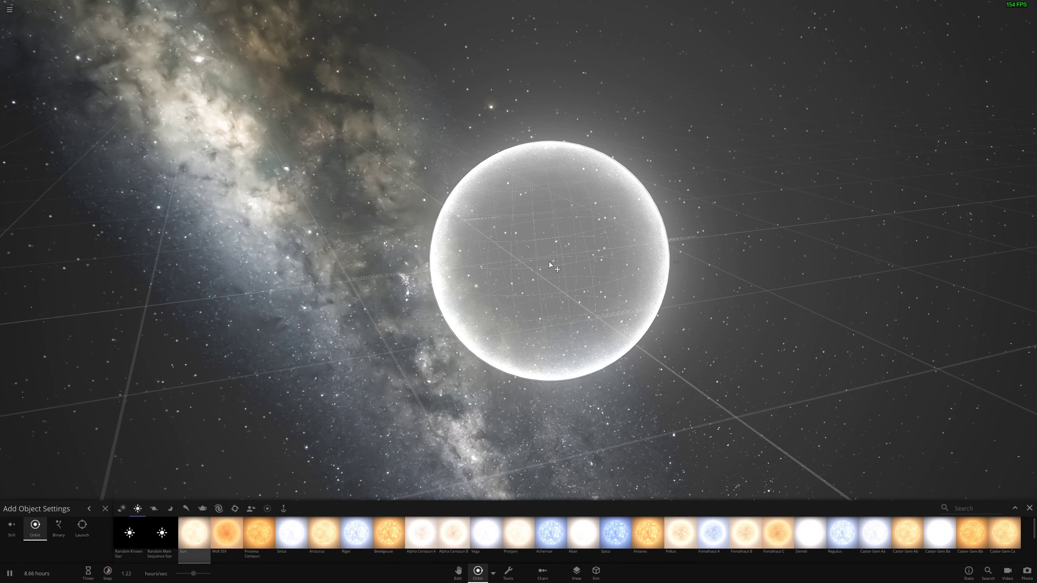
left_click(512, 253)
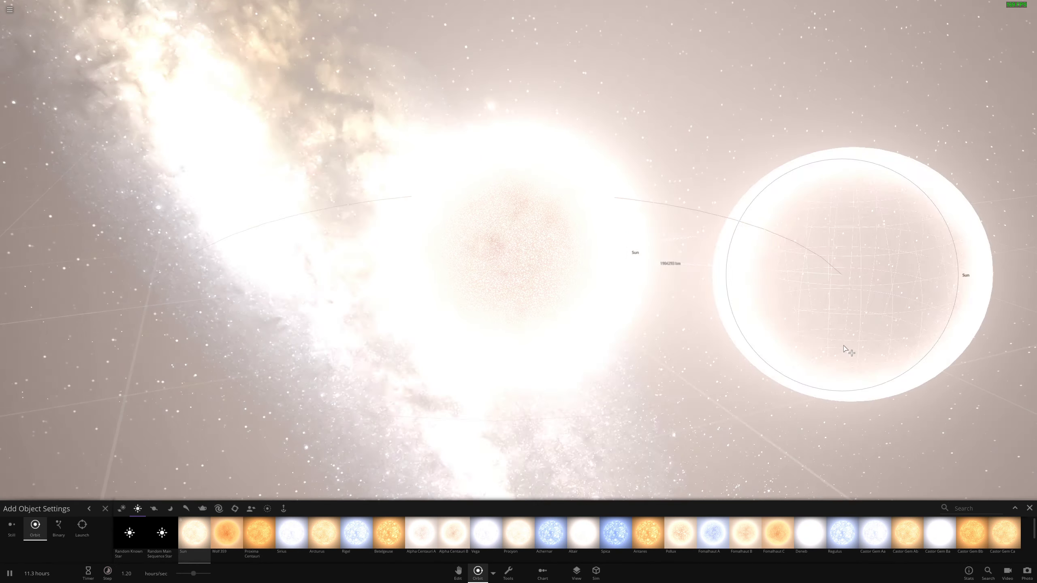
key("Escape")
scroll(495, 297, "down", 5)
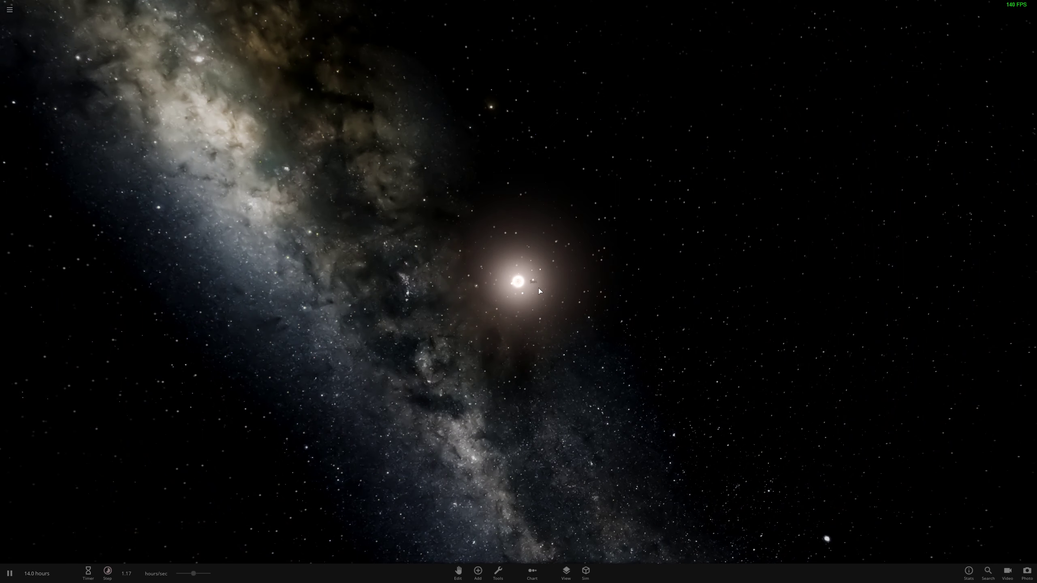
Step: Add the planet Earth in orbit around the Sun
left_click(477, 569)
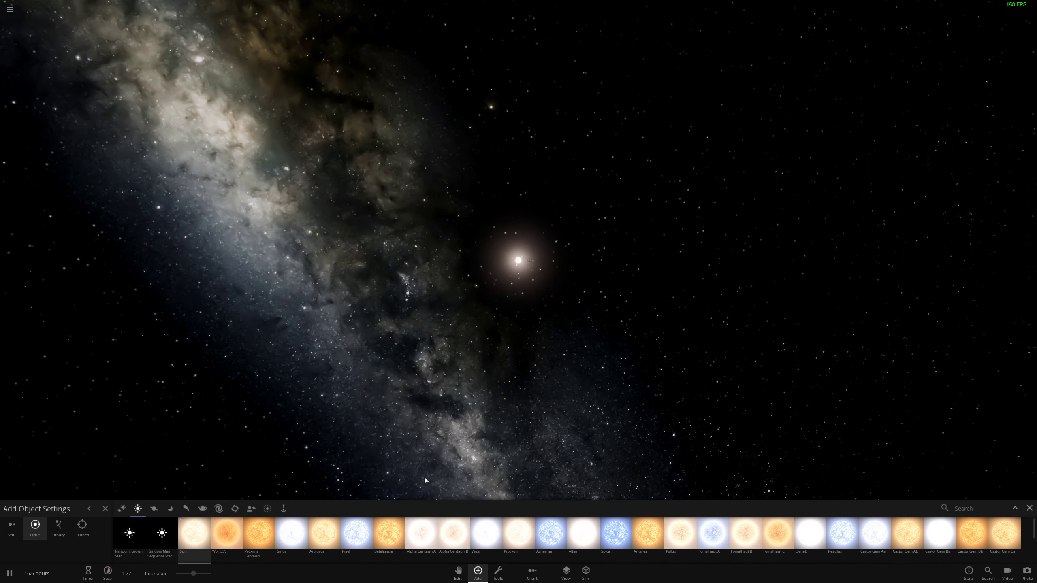
left_click(155, 509)
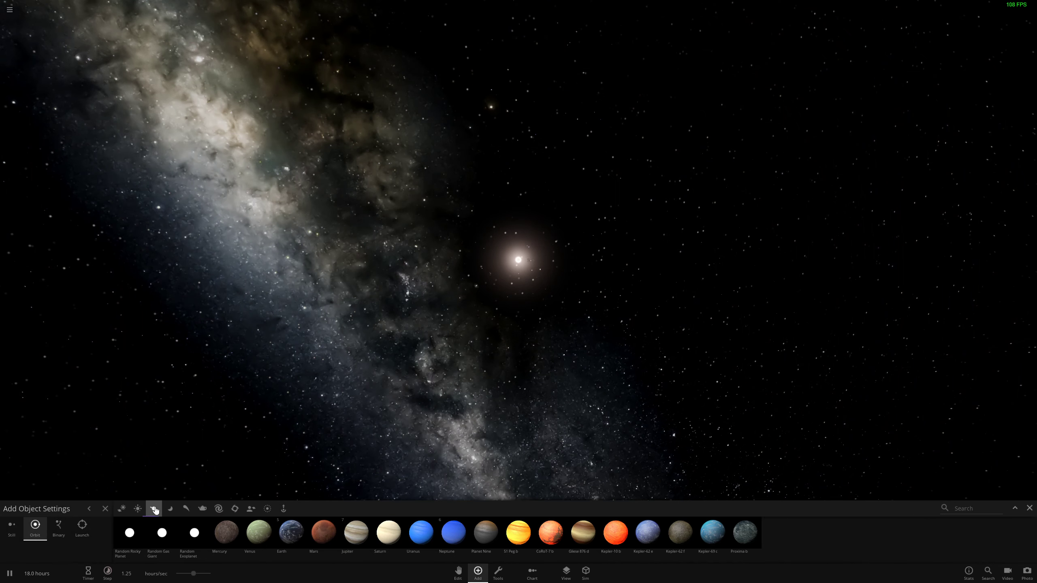
left_click(292, 532)
scroll(631, 378, "down", 5)
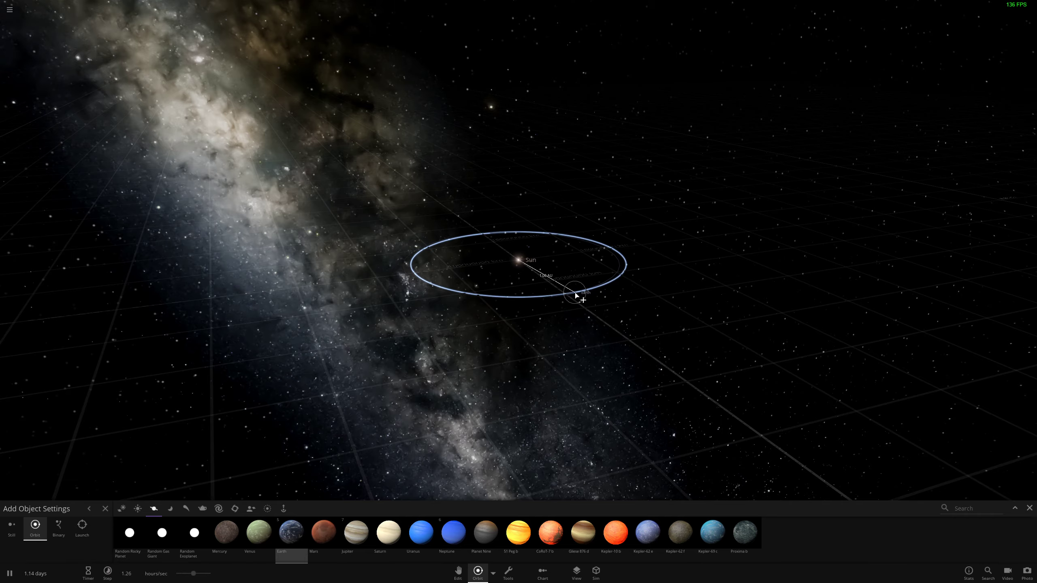
left_click(574, 294)
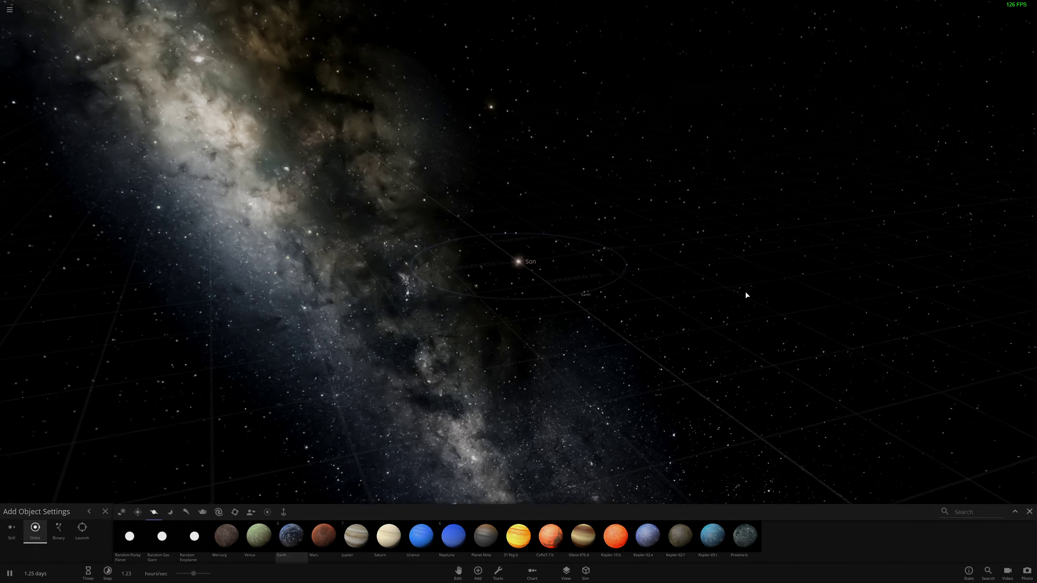
key("Escape")
Step: Turn on the display of orbits to show the Earth's path around the Sun
scroll(645, 299, "up", 10)
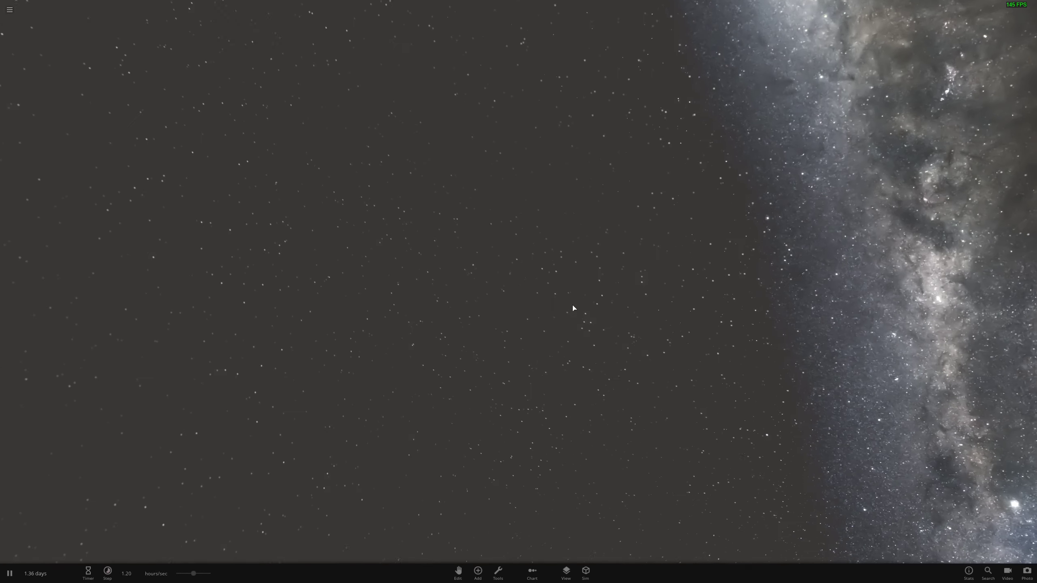
scroll(573, 305, "down", 5)
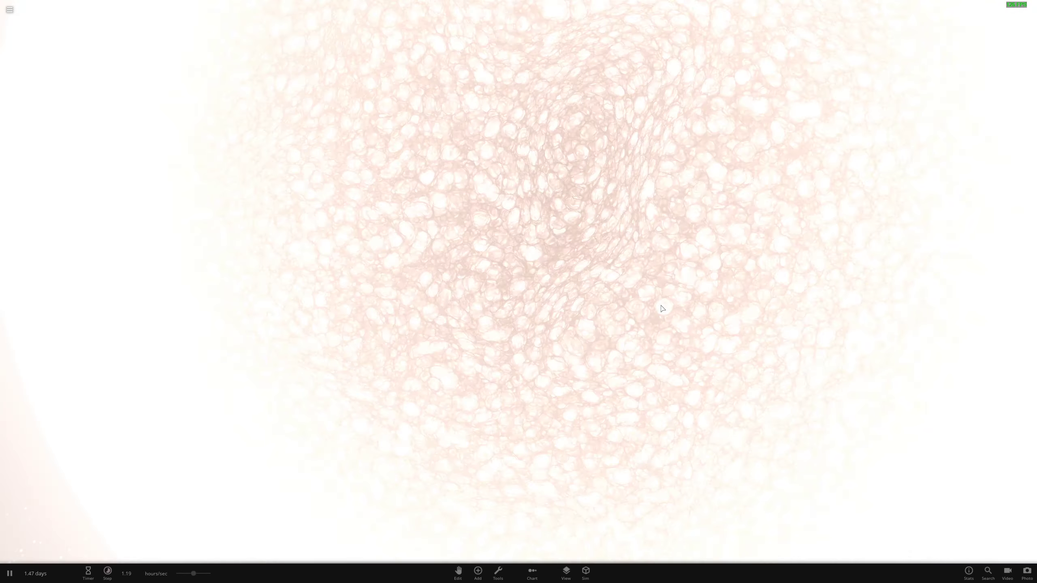
scroll(654, 306, "down", 10)
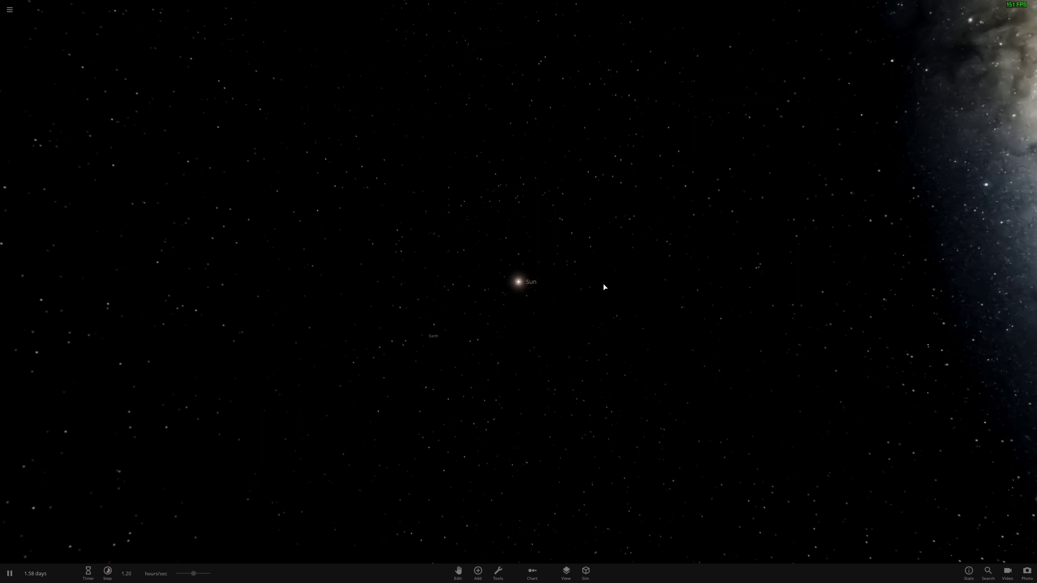
left_click_drag(605, 287, 501, 369)
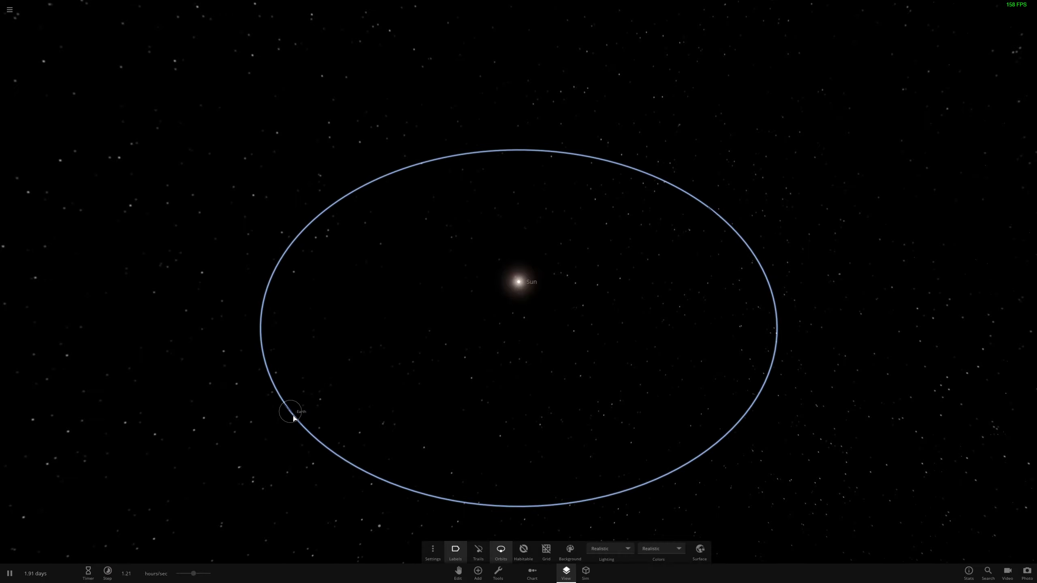
Step: Examine the Earth up close from its day and night sides and in relation to the Sun
scroll(533, 287, "up", 3)
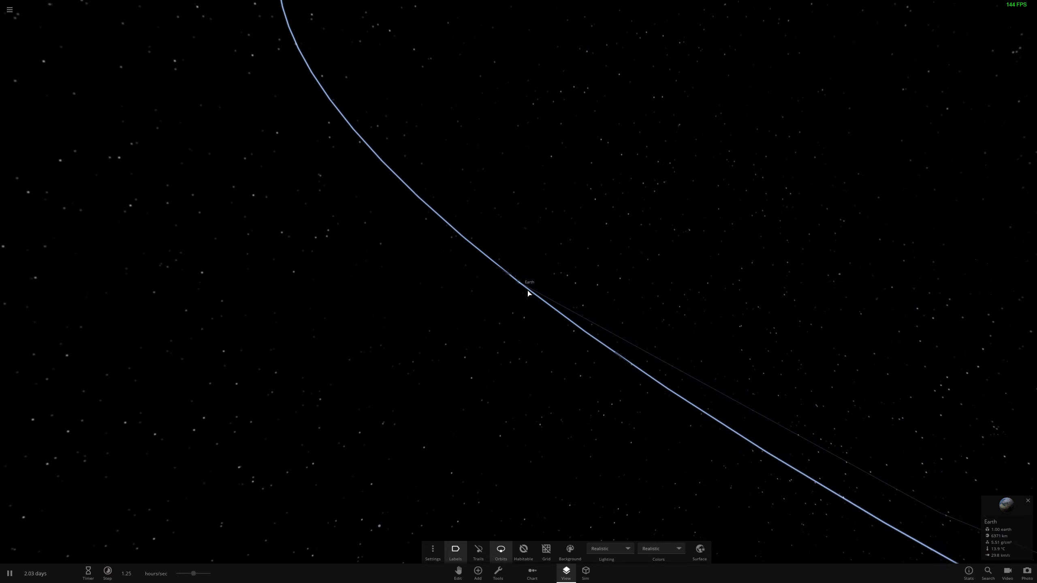
scroll(527, 292, "up", 5)
scroll(527, 293, "down", 3)
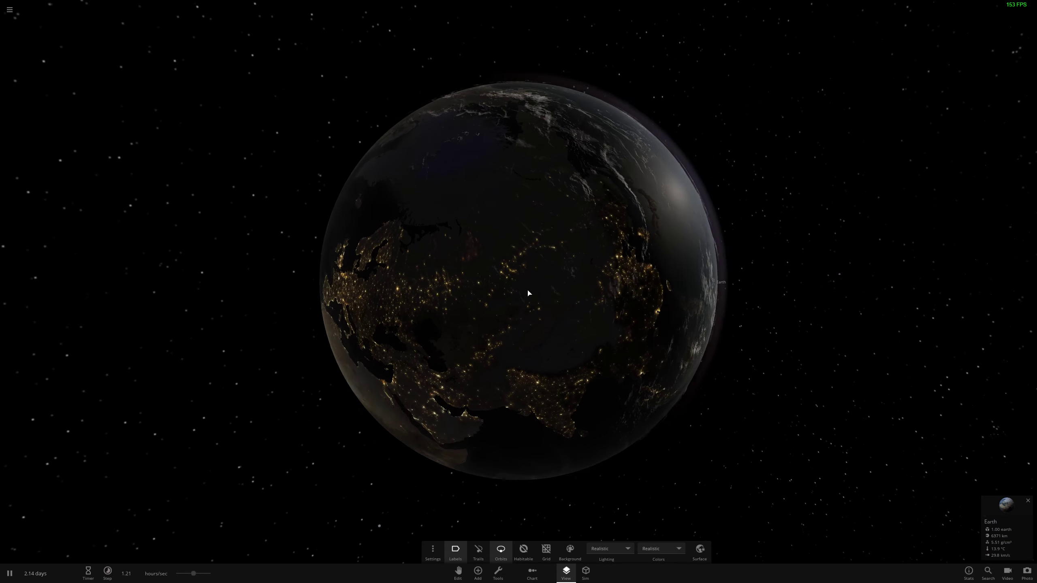
left_click_drag(449, 301, 843, 200)
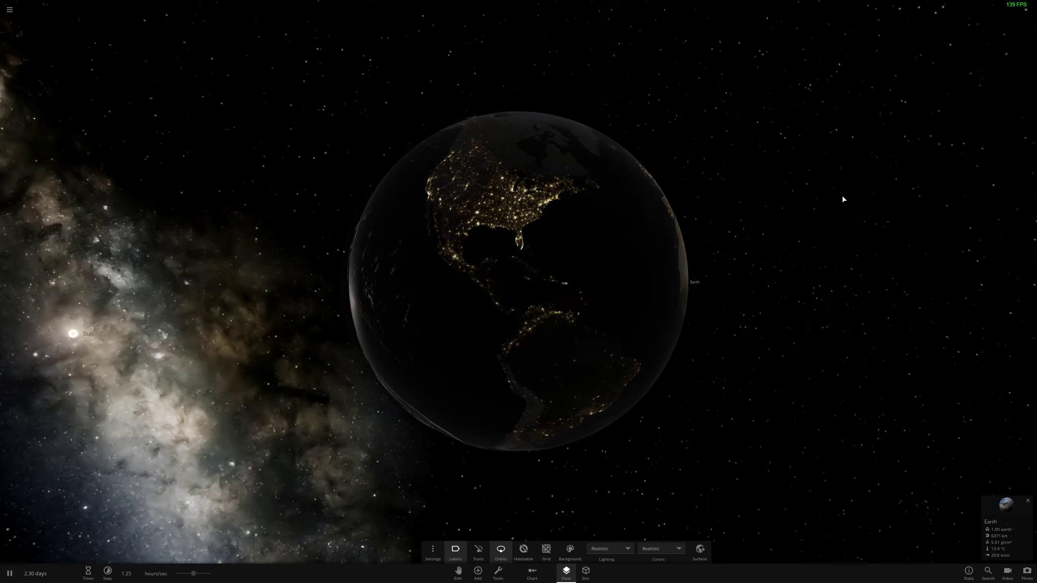
scroll(790, 192, "down", 5)
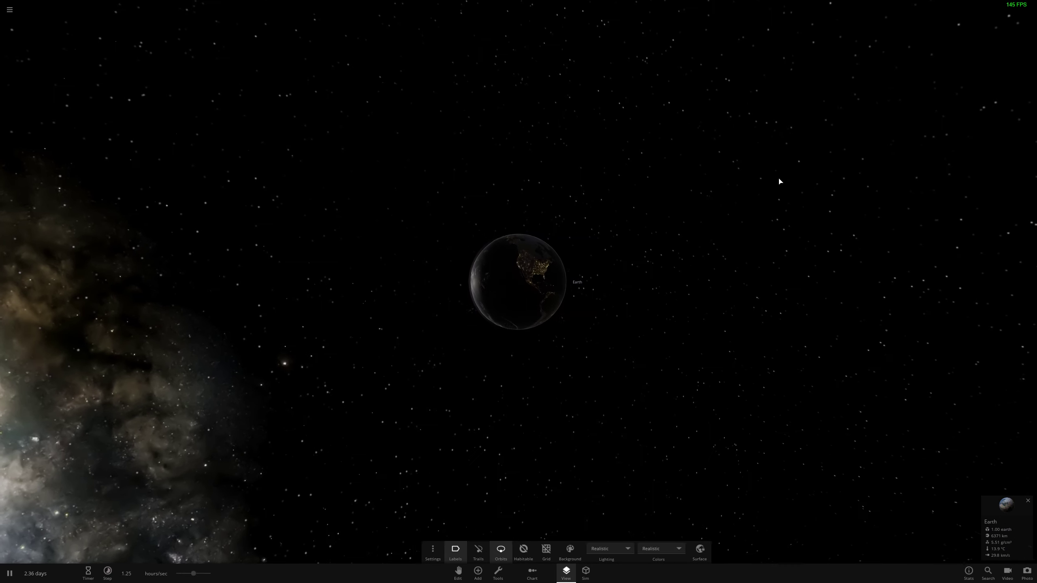
left_click_drag(673, 201, 755, 190)
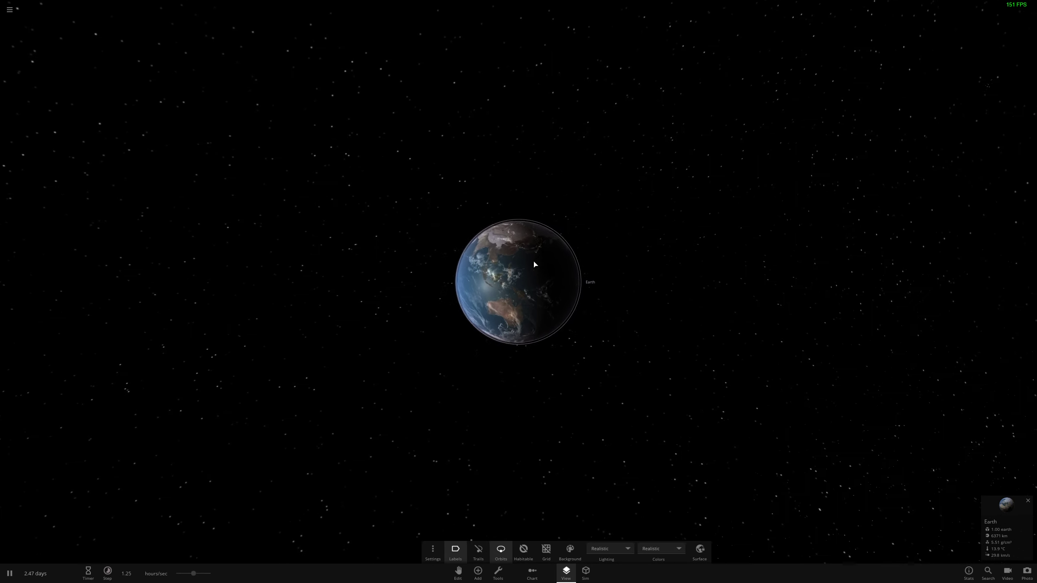
scroll(533, 265, "up", 5)
left_click_drag(653, 155, 463, 138)
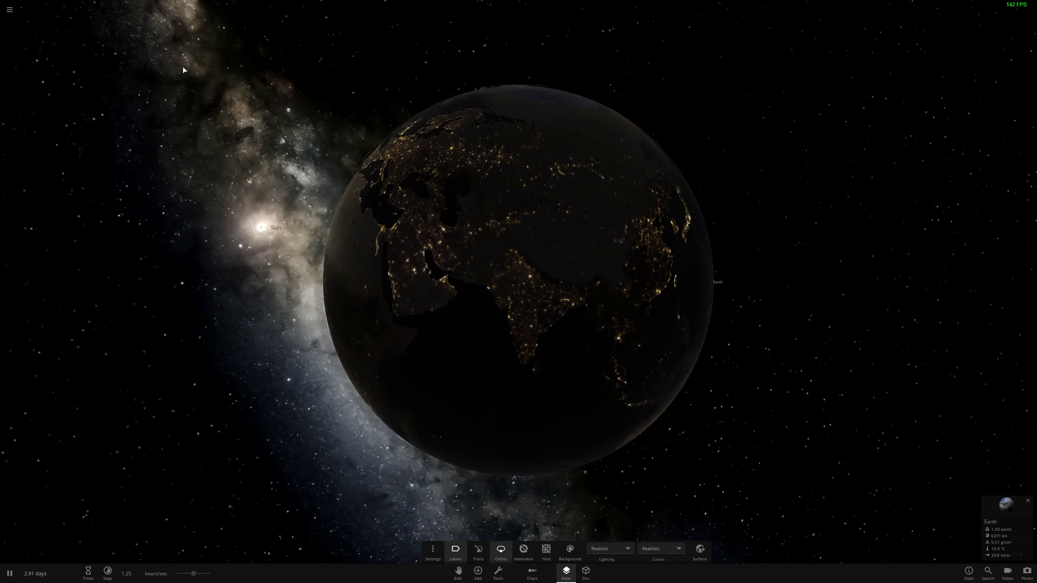
scroll(260, 233, "down", 2)
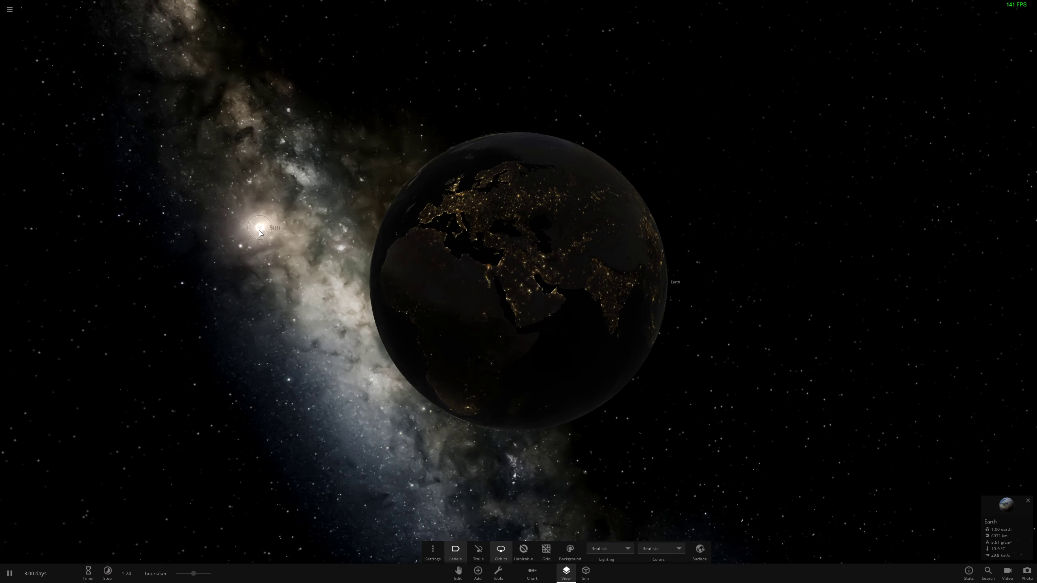
scroll(259, 230, "down", 3)
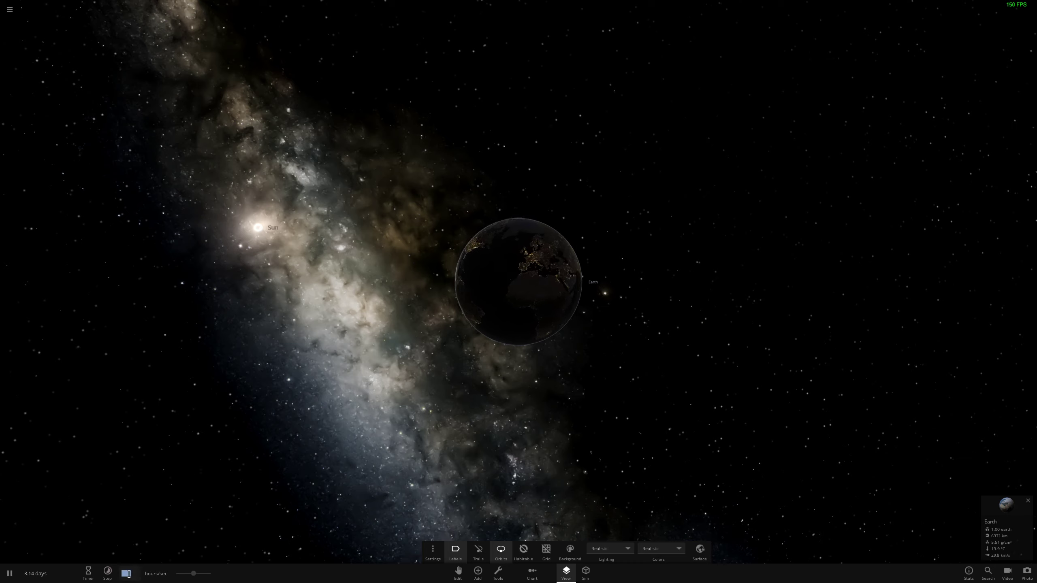
Step: Change the simulation's time rate unit to days per second and observe the Earth's rotation
left_click(157, 574)
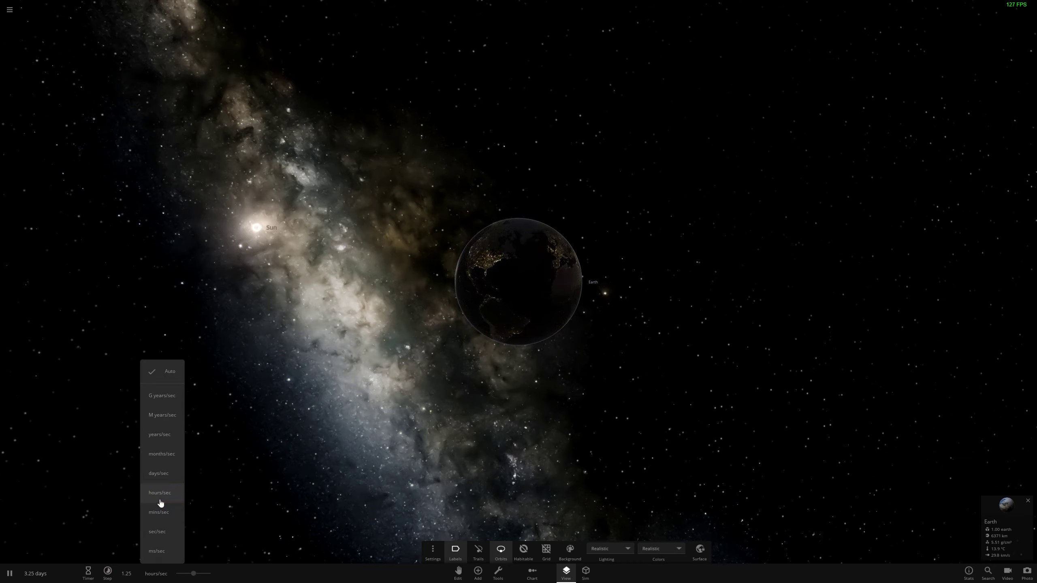
left_click(167, 473)
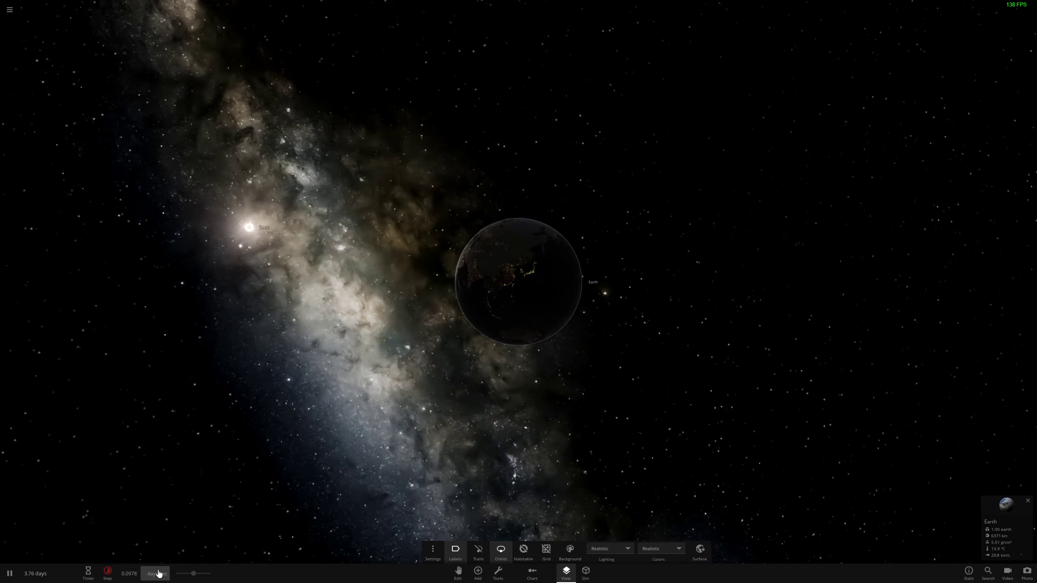
scroll(457, 341, "up", 5)
scroll(530, 272, "down", 4)
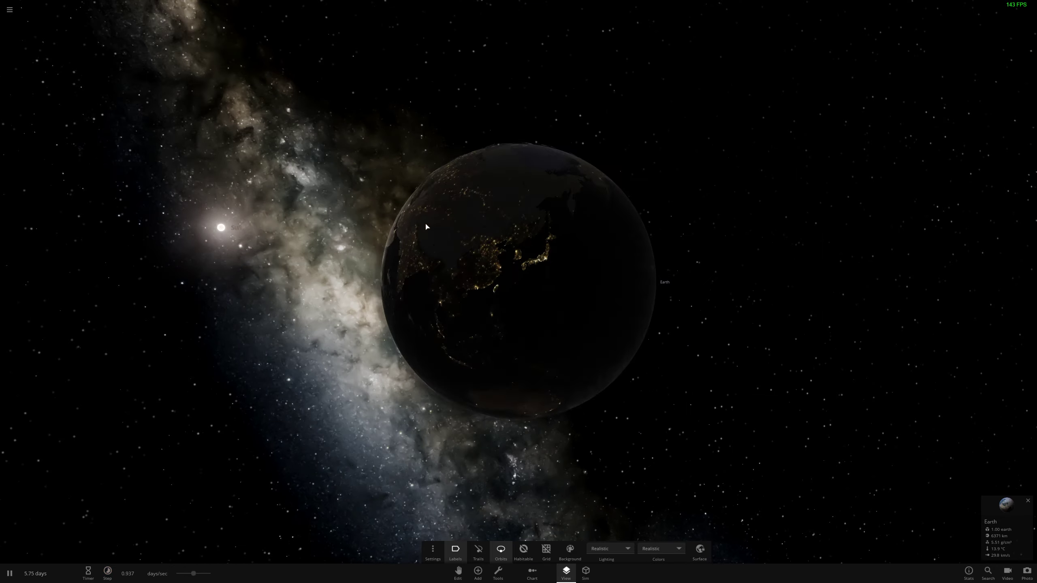
left_click_drag(425, 227, 472, 176)
scroll(473, 176, "down", 5)
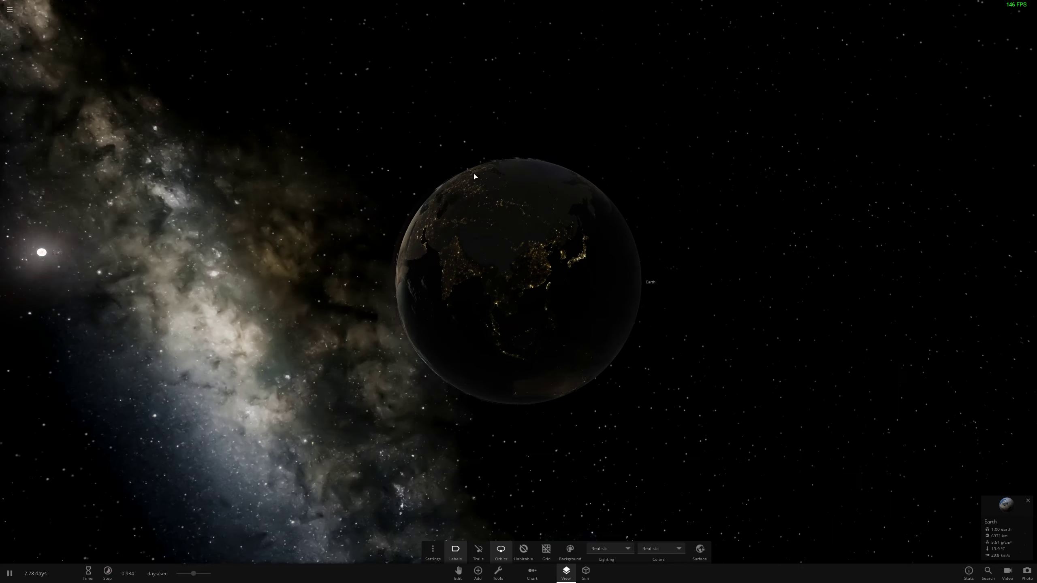
left_click_drag(551, 168, 410, 230)
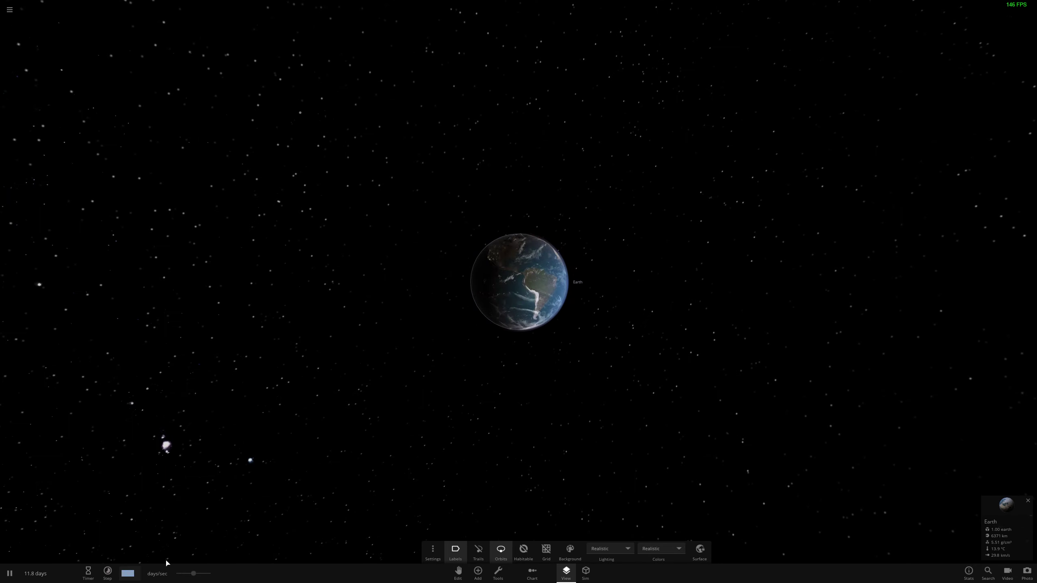
Step: Set the simulation speed to 5 days per second and observe the Earth's motion relative to the Sun
type("4.5")
key("Return")
scroll(493, 335, "up", 3)
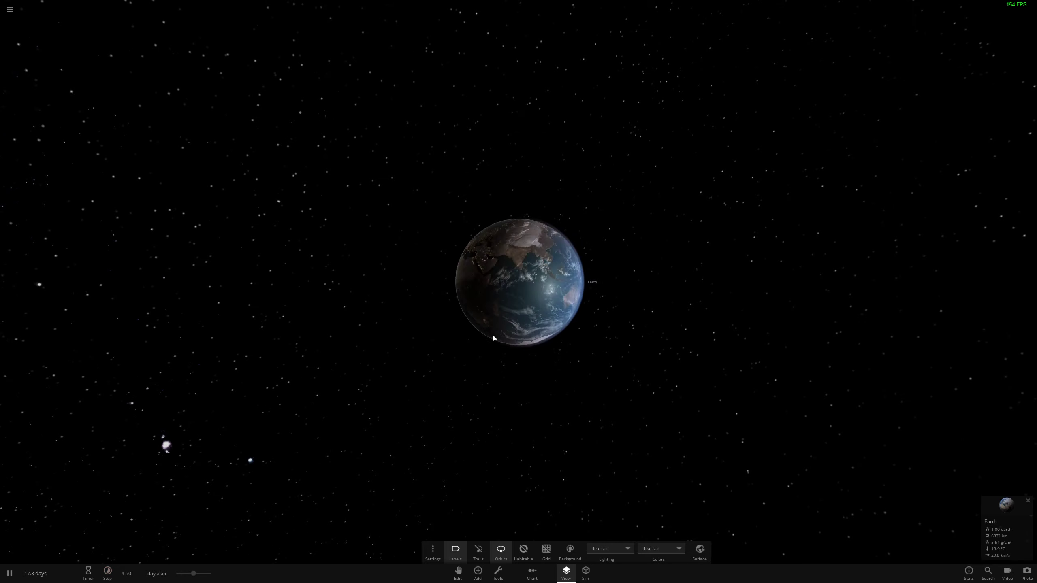
scroll(492, 334, "up", 3)
scroll(655, 259, "down", 3)
left_click_drag(655, 259, 604, 168)
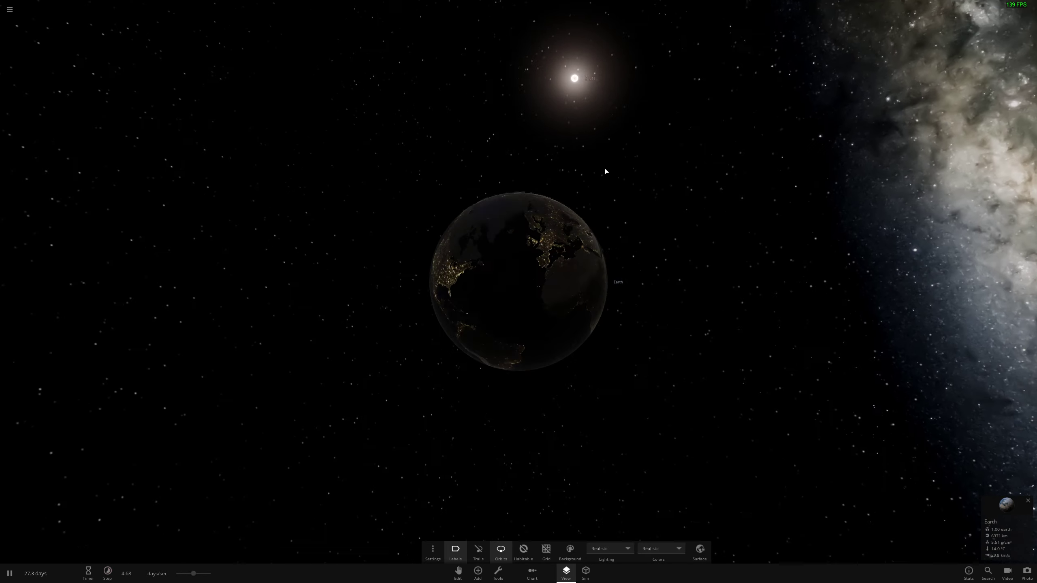
scroll(606, 133, "down", 3)
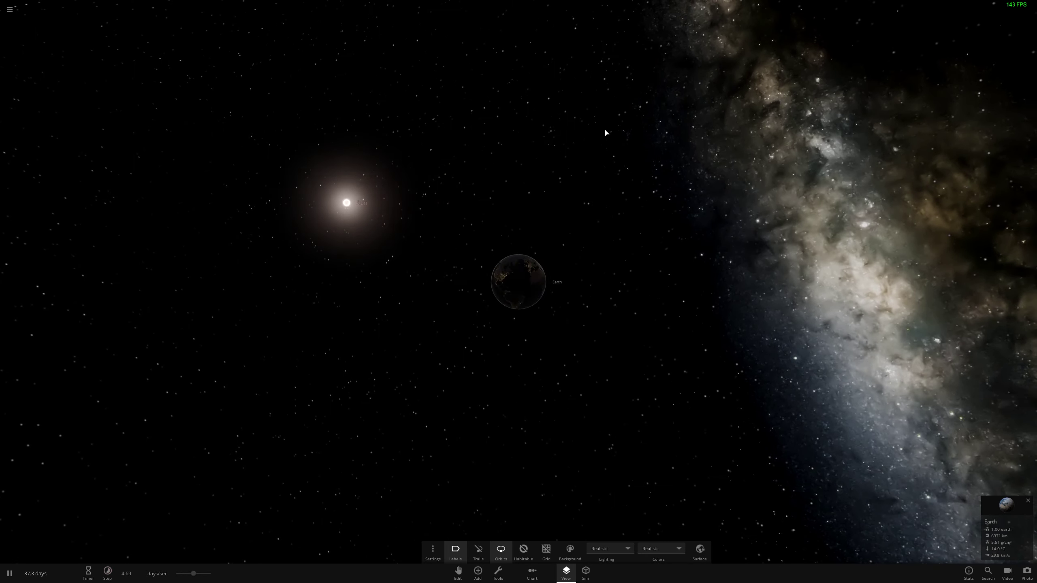
left_click_drag(606, 133, 576, 300)
scroll(590, 255, "down", 5)
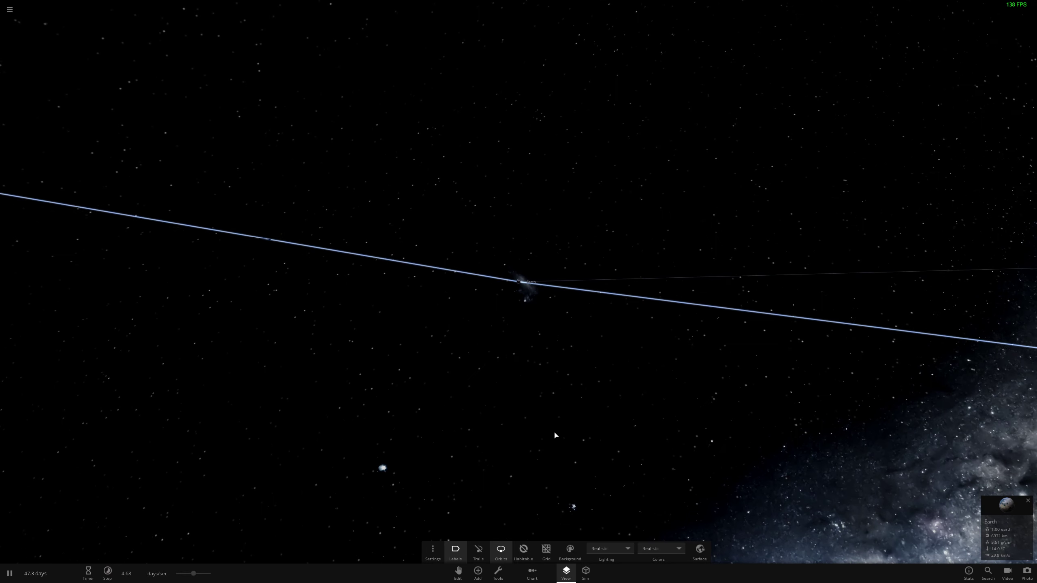
left_click(477, 571)
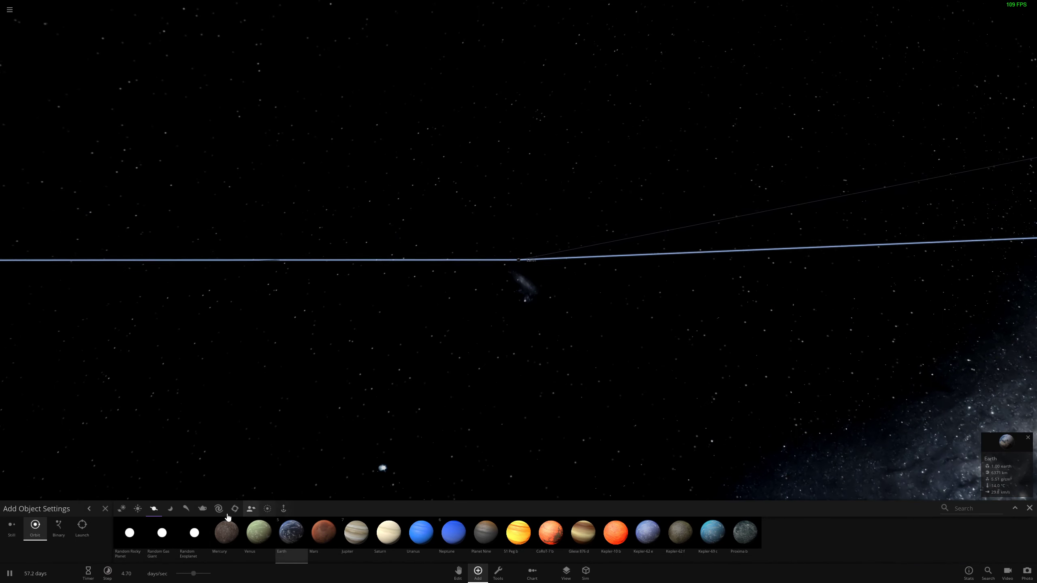
left_click(174, 515)
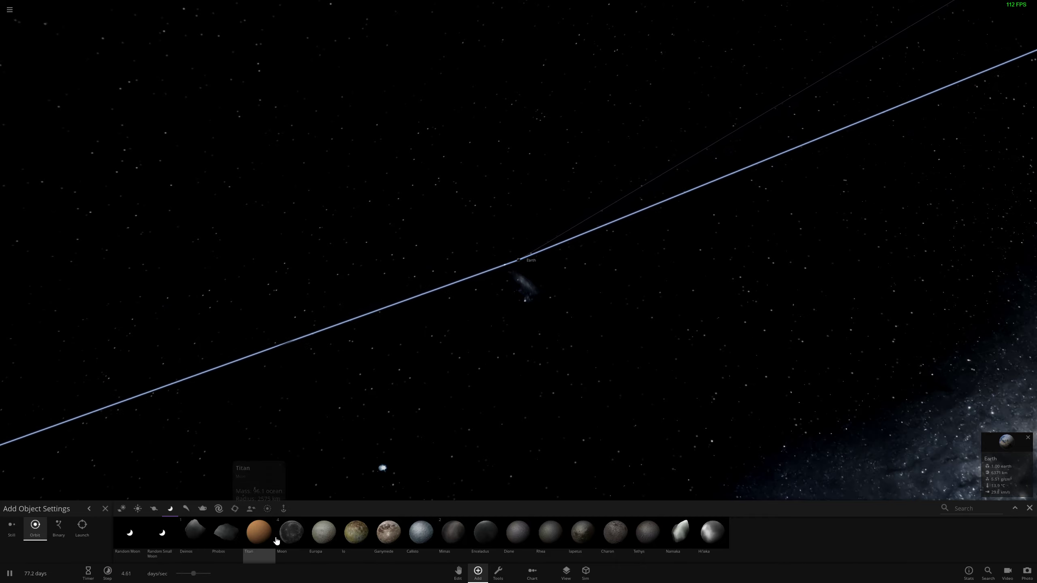
left_click(289, 532)
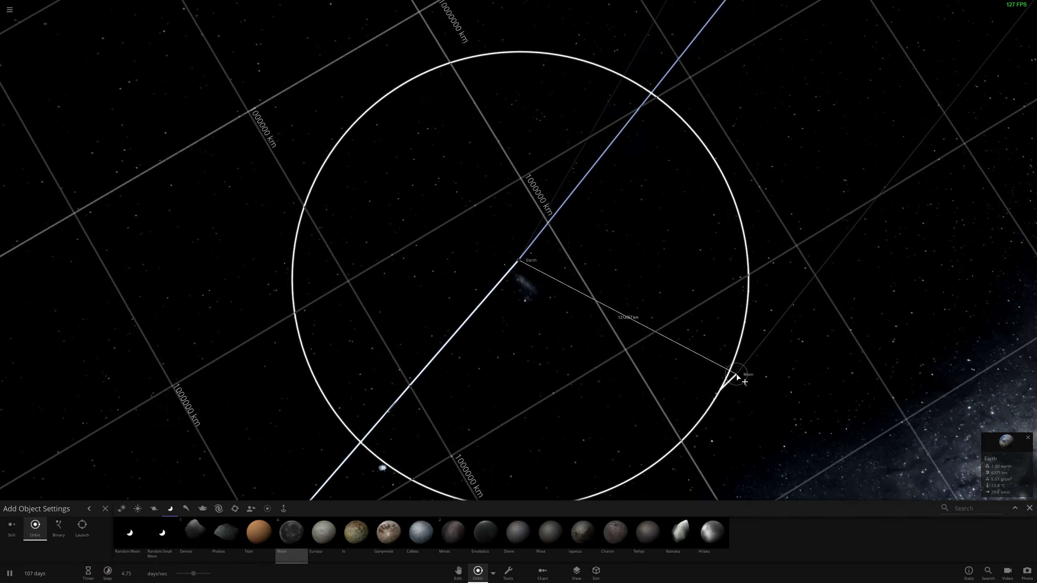
scroll(736, 375, "down", 5)
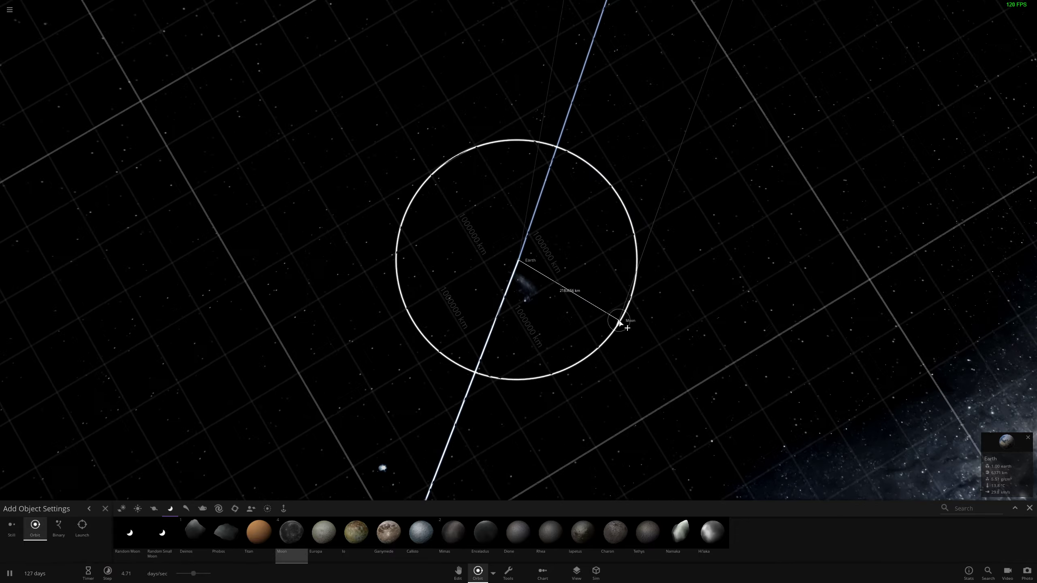
key("Escape")
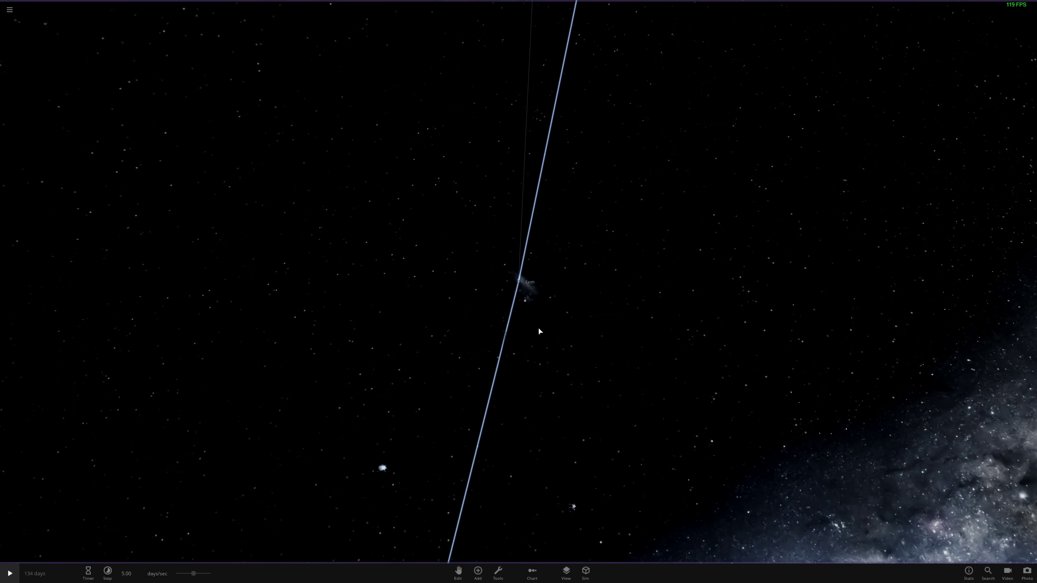
Step: Add the Moon in a circular orbit around the Earth while the simulation is paused
scroll(537, 402, "up", 5)
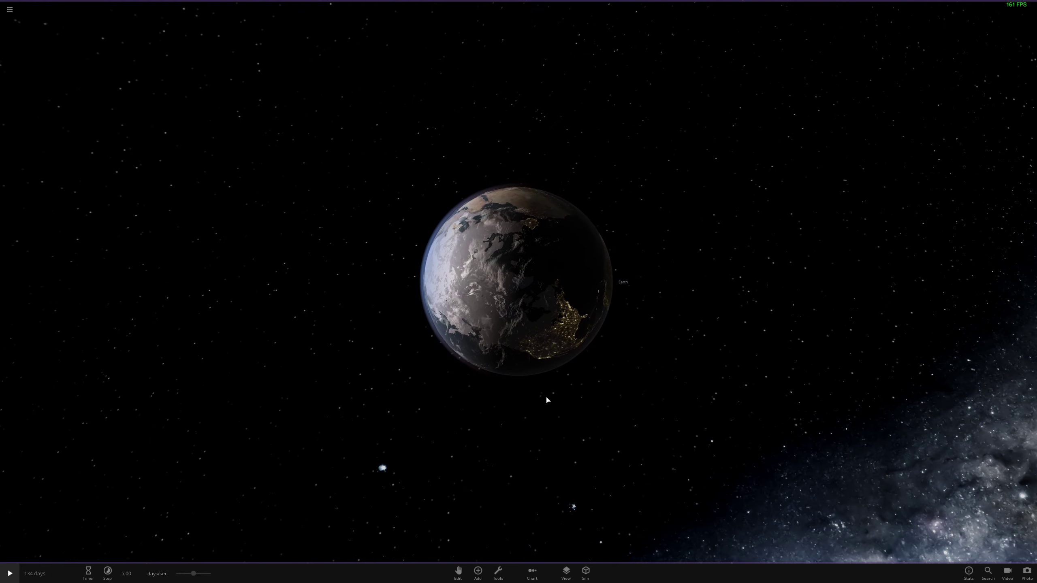
left_click(478, 571)
left_click(290, 533)
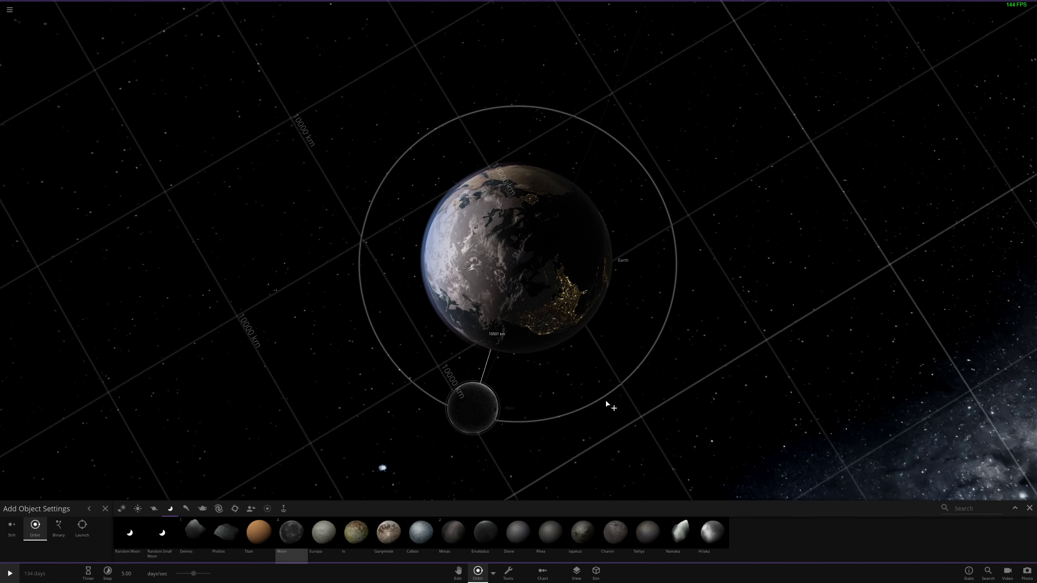
scroll(690, 362, "down", 4)
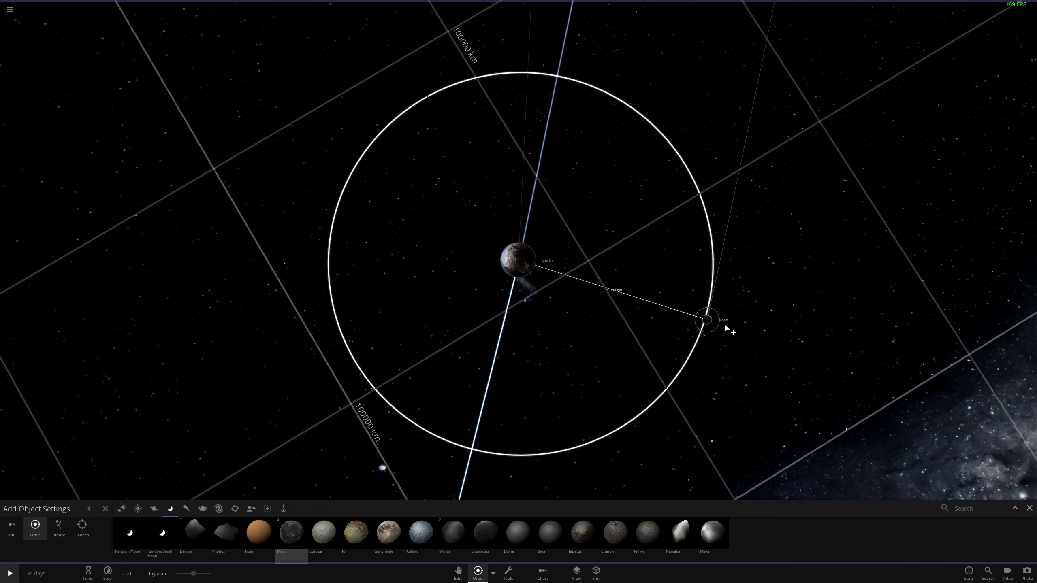
scroll(598, 302, "up", 4)
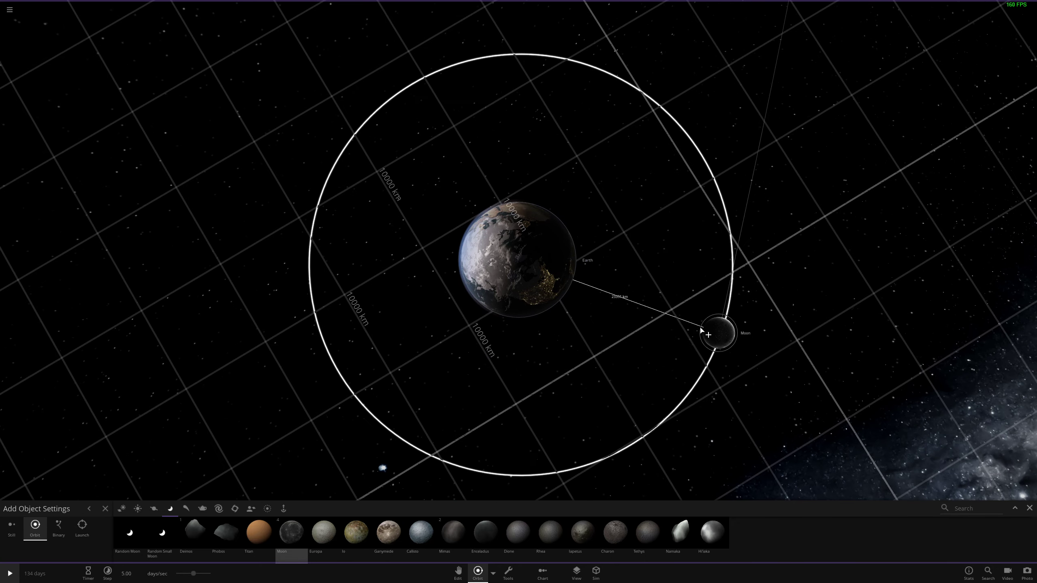
scroll(712, 329, "down", 4)
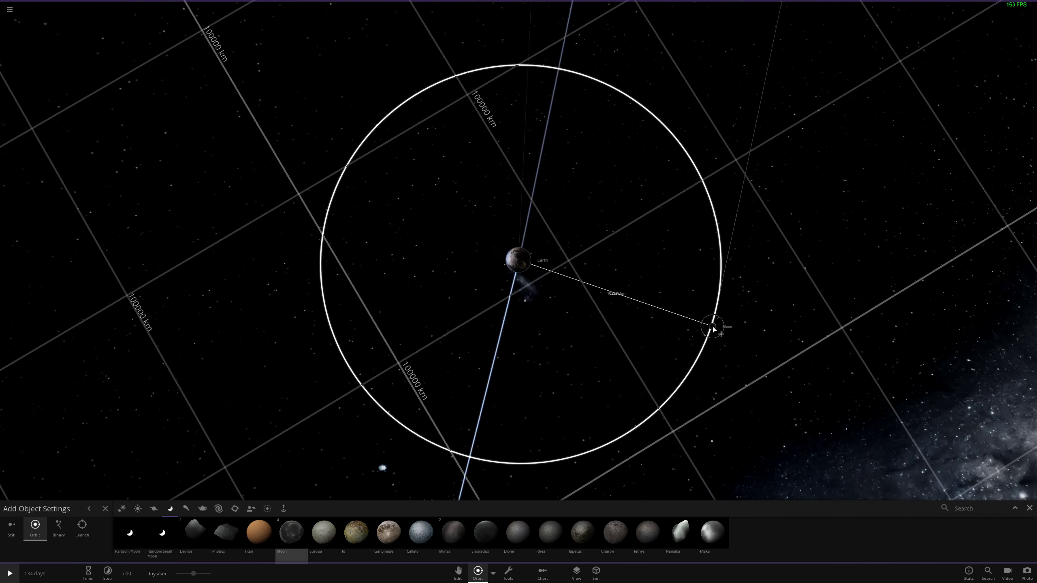
scroll(712, 328, "down", 3)
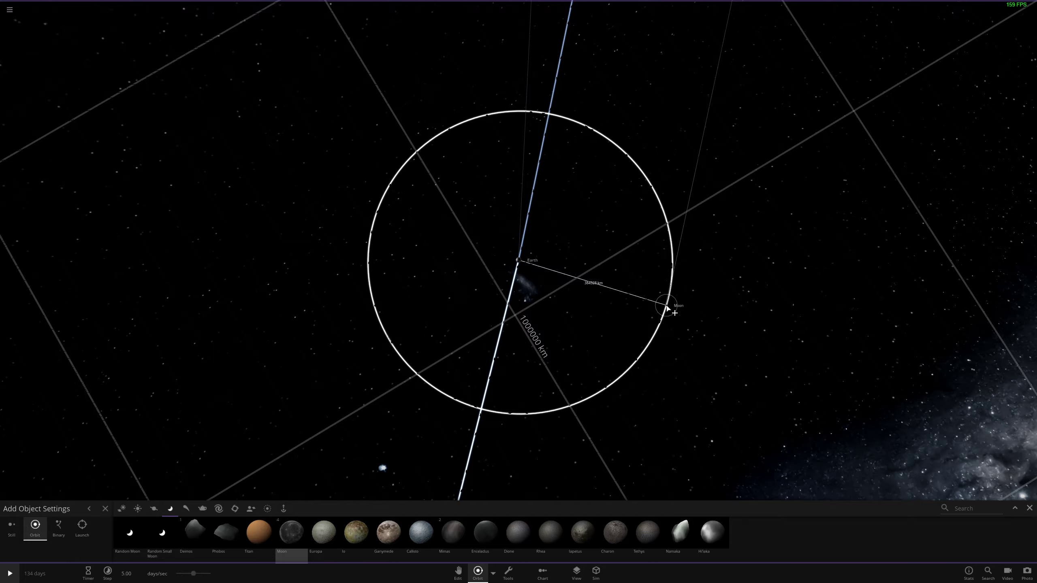
key("Escape")
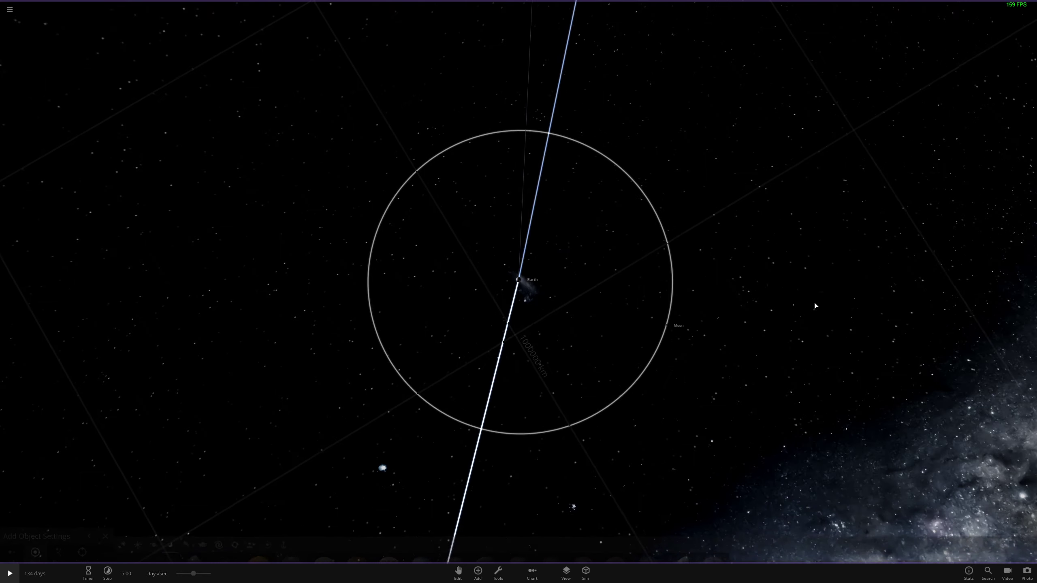
Step: Resume the simulation and observe the Moon's orbit around the Earth from above and from the side
left_click_drag(814, 304, 688, 192)
right_click_drag(682, 169, 558, 336)
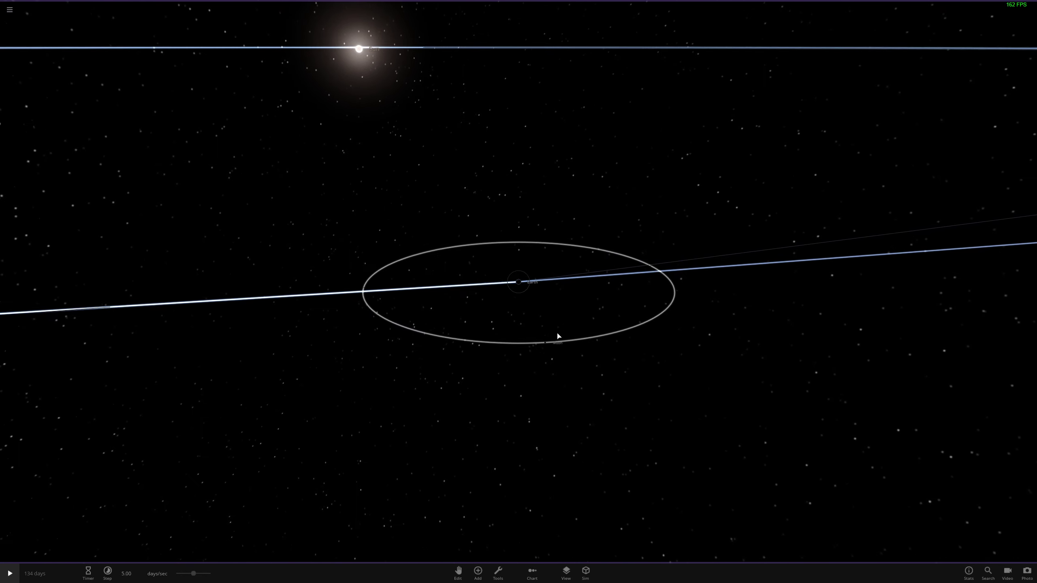
left_click(6, 575)
right_click_drag(546, 201, 661, 325)
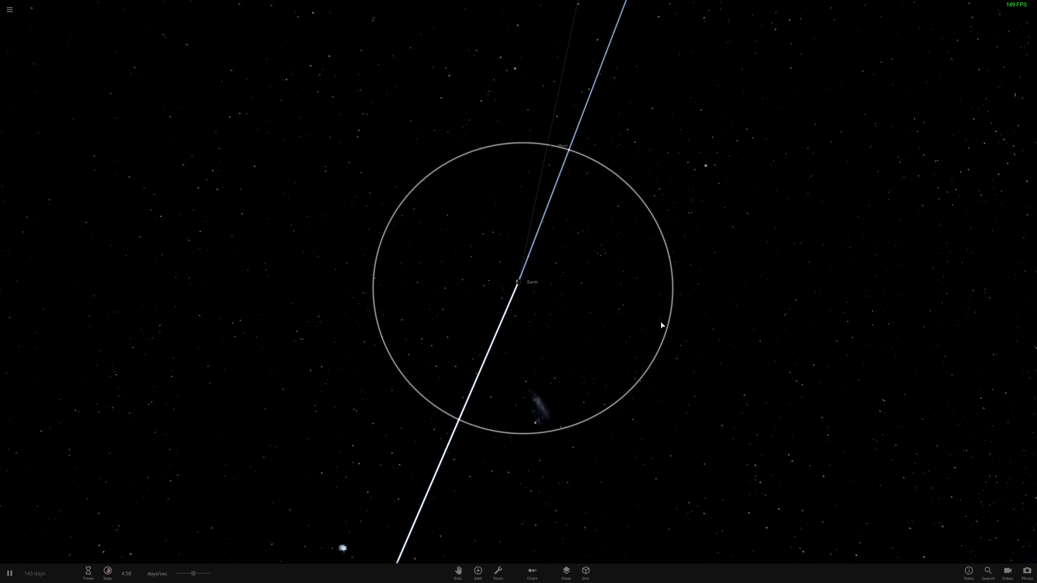
scroll(543, 299, "up", 3)
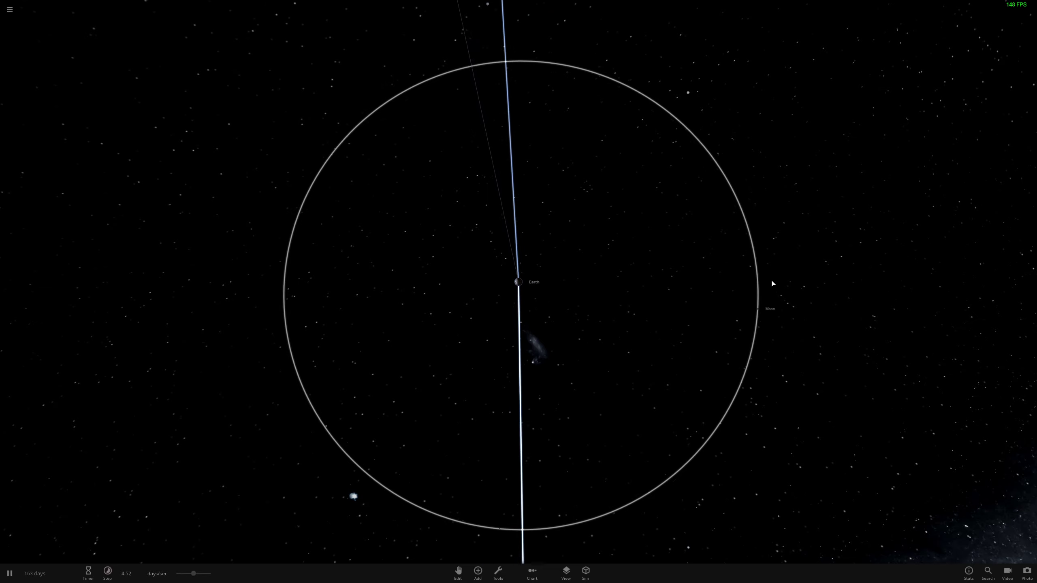
right_click_drag(678, 276, 444, 131)
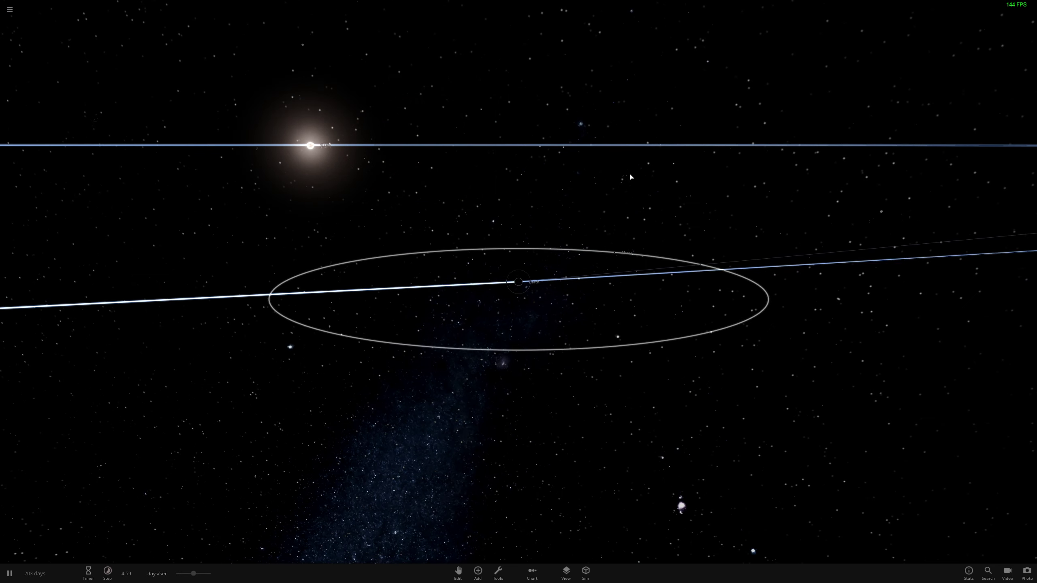
Step: Turn off the display of orbits and turn on trails for the Earth and the Moon
left_click(566, 573)
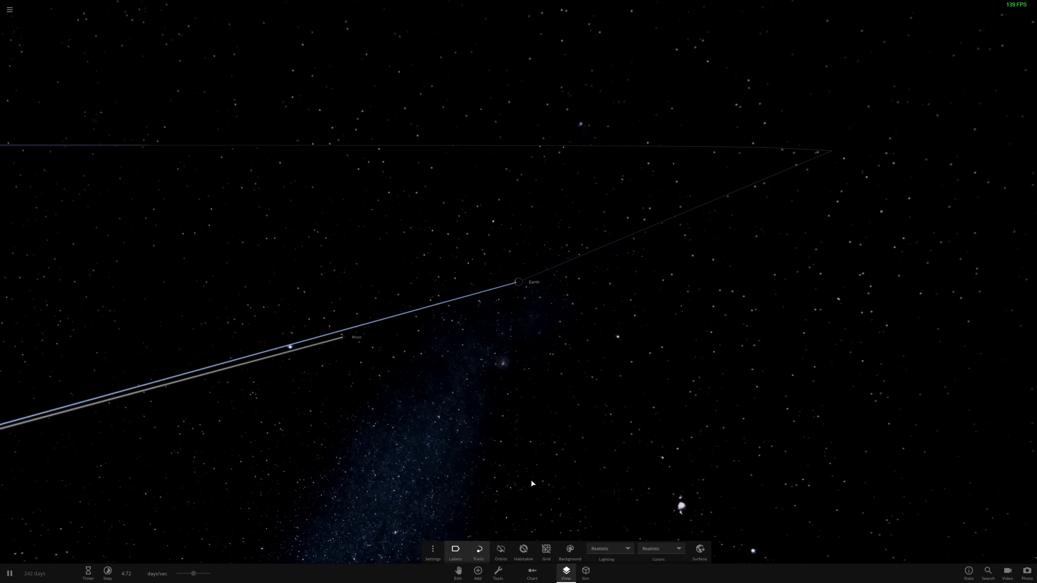
Step: Examine the Moon's trail alongside the Earth's from several angles as both travel around the Sun
left_click_drag(554, 206, 529, 451)
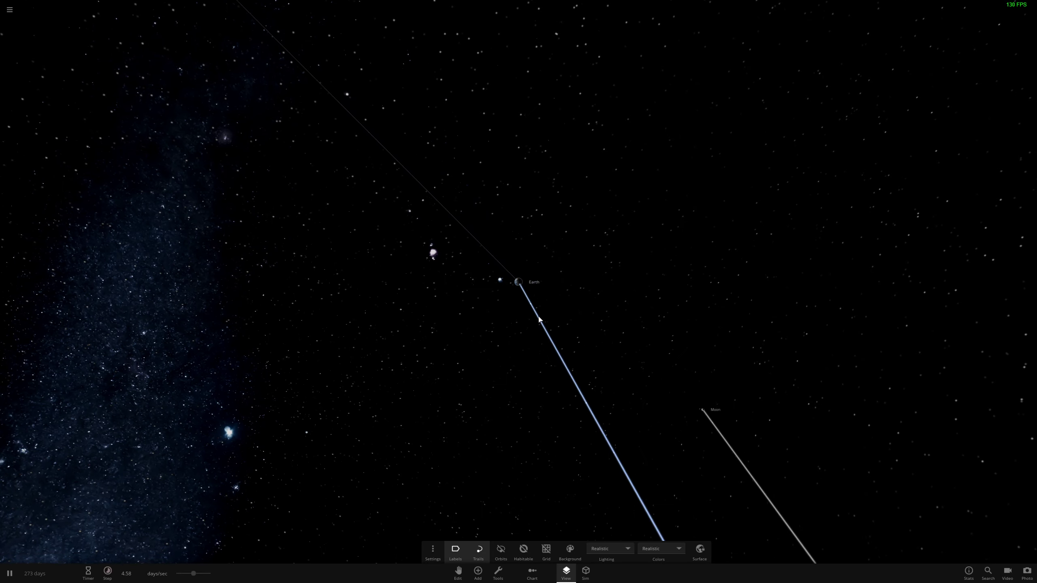
left_click_drag(712, 235, 537, 260)
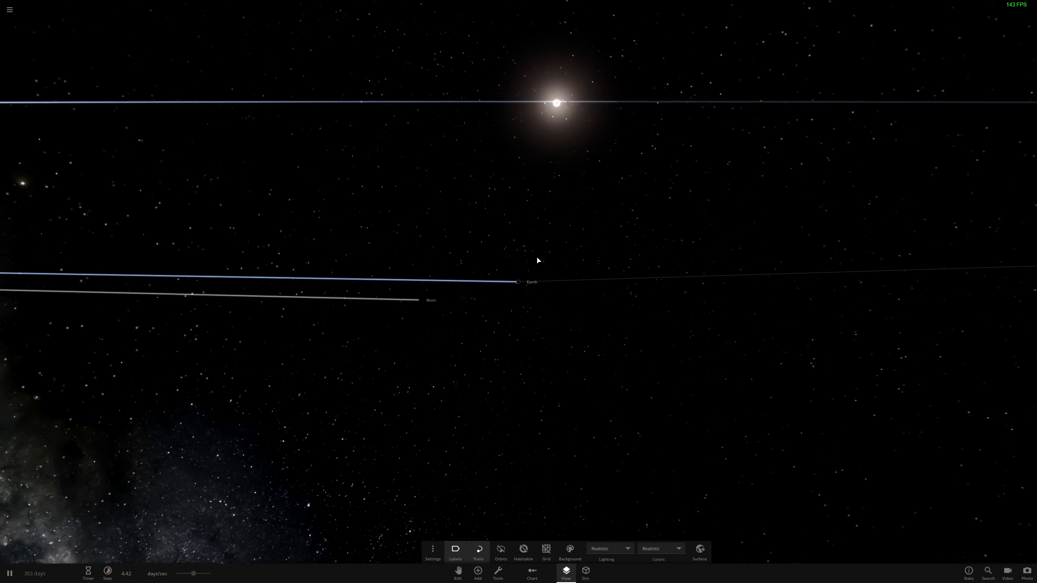
left_click_drag(524, 301, 519, 187)
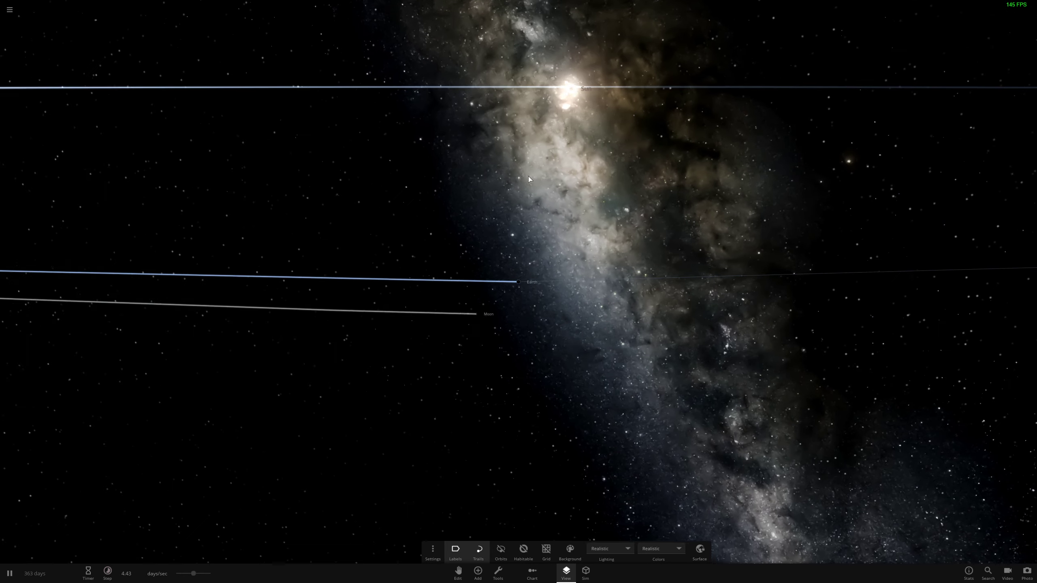
left_click_drag(532, 309, 616, 293)
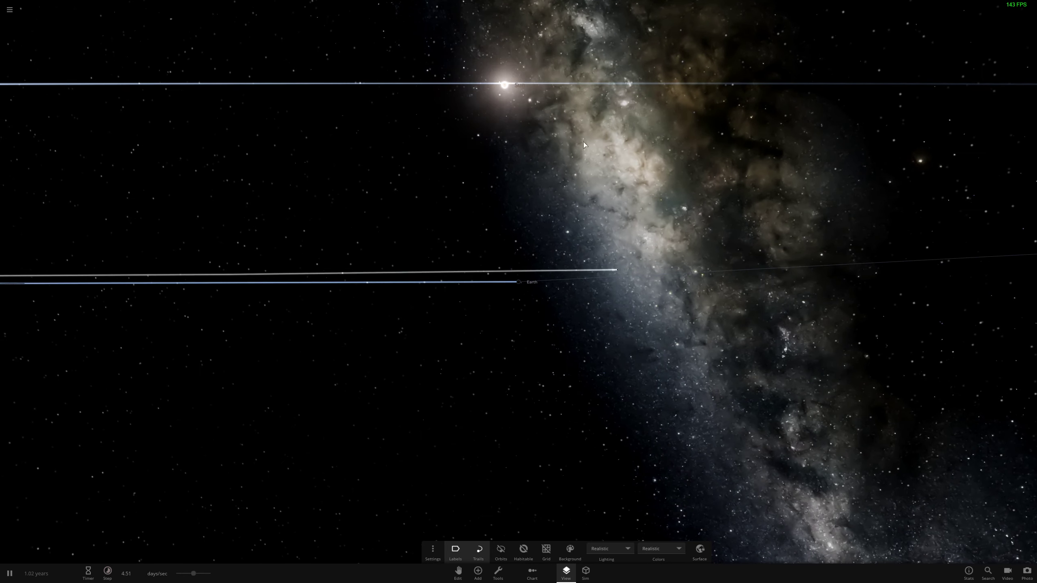
left_click_drag(570, 214, 549, 213)
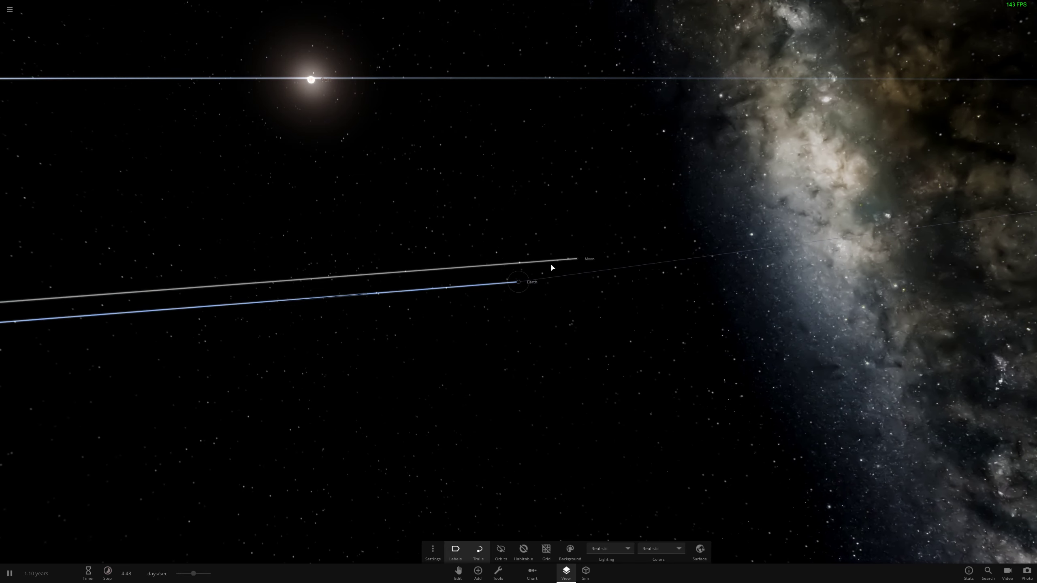
left_click_drag(541, 209, 503, 306)
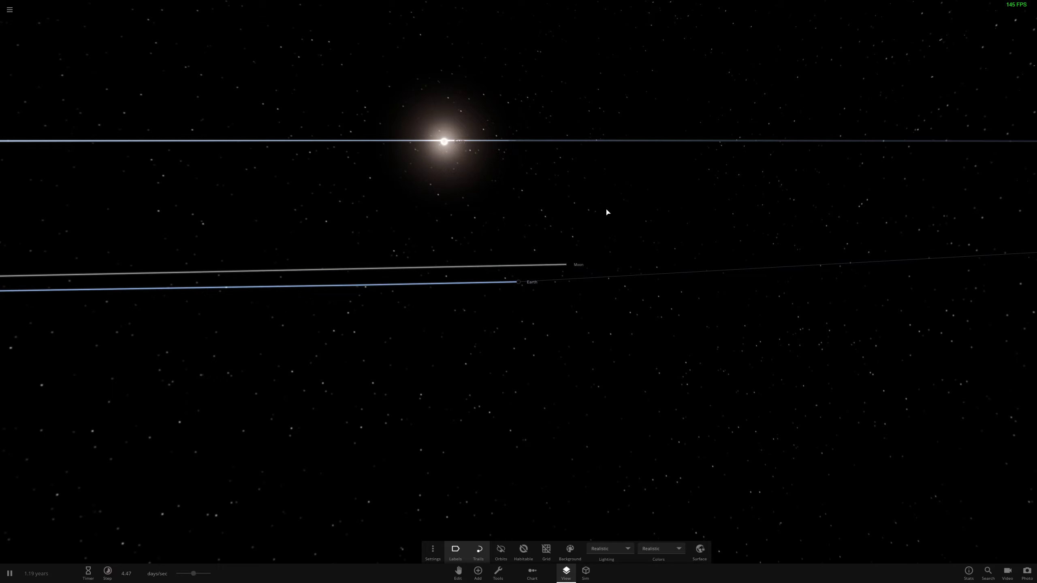
mouse_move(607, 213)
left_mouse_down()
mouse_move(574, 210)
mouse_move(564, 227)
mouse_move(607, 215)
left_mouse_up()
left_click_drag(628, 175, 604, 238)
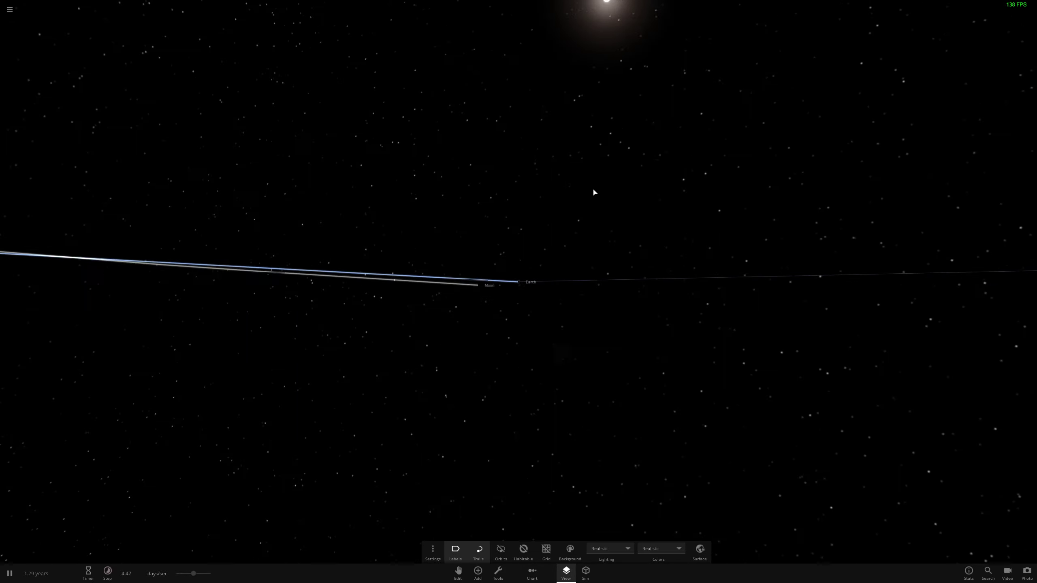